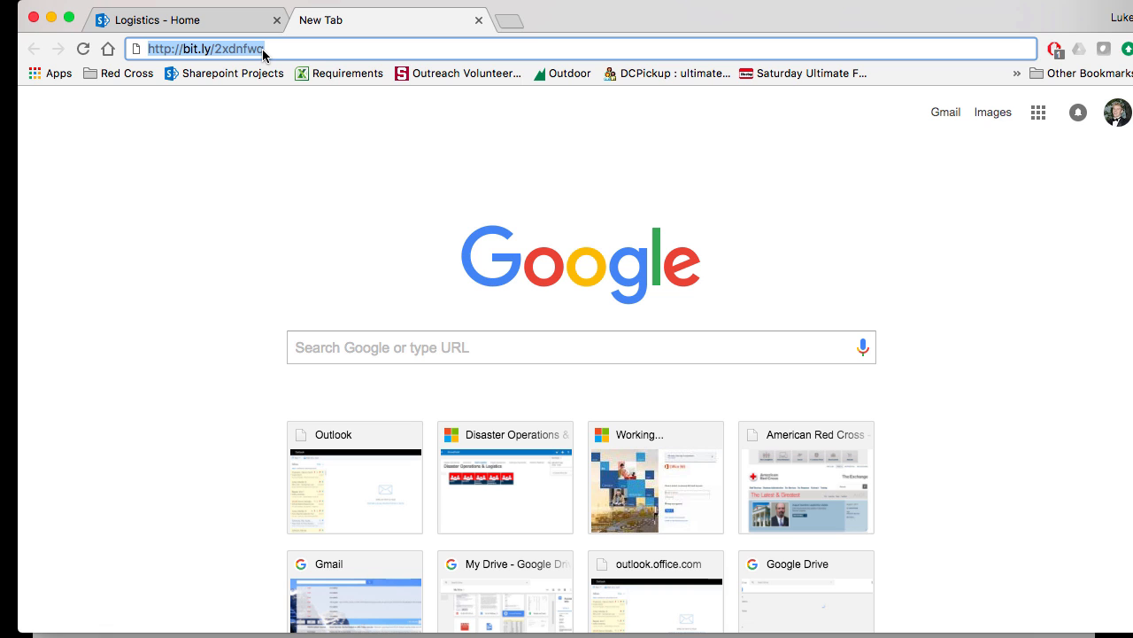
{"action": "key", "text": "Return"}
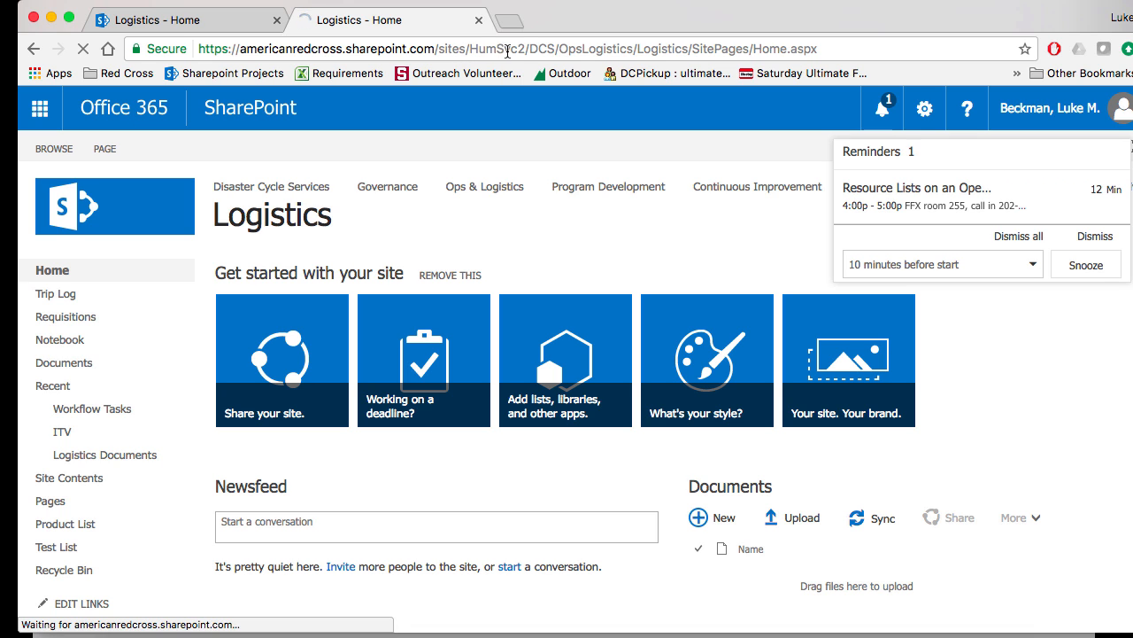
{"action": "left_click", "coordinate": [1019, 237]}
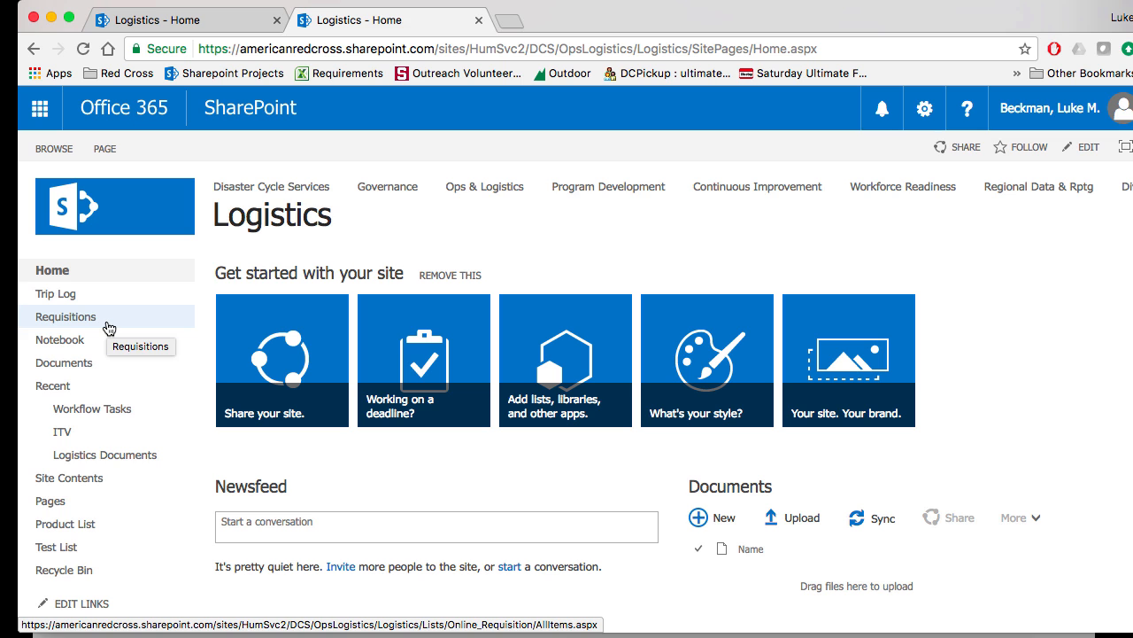
{"action": "left_click", "coordinate": [109, 329]}
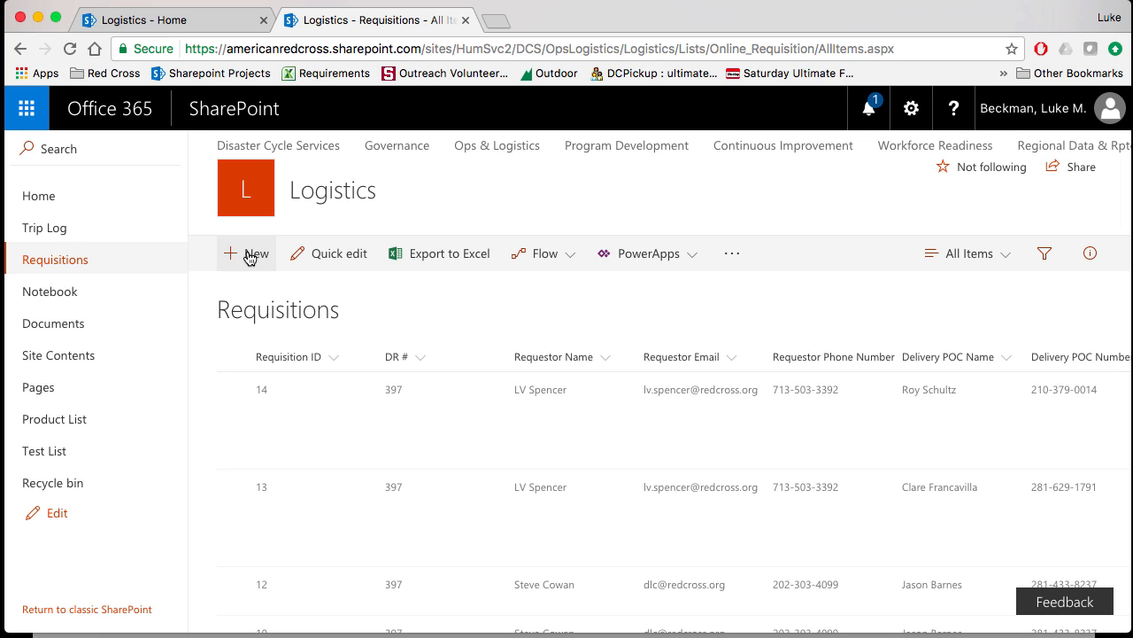
- Start a new requisition item and try 12345 as the Ariba PR #, clearing the field again
{"action": "left_click", "coordinate": [250, 257]}
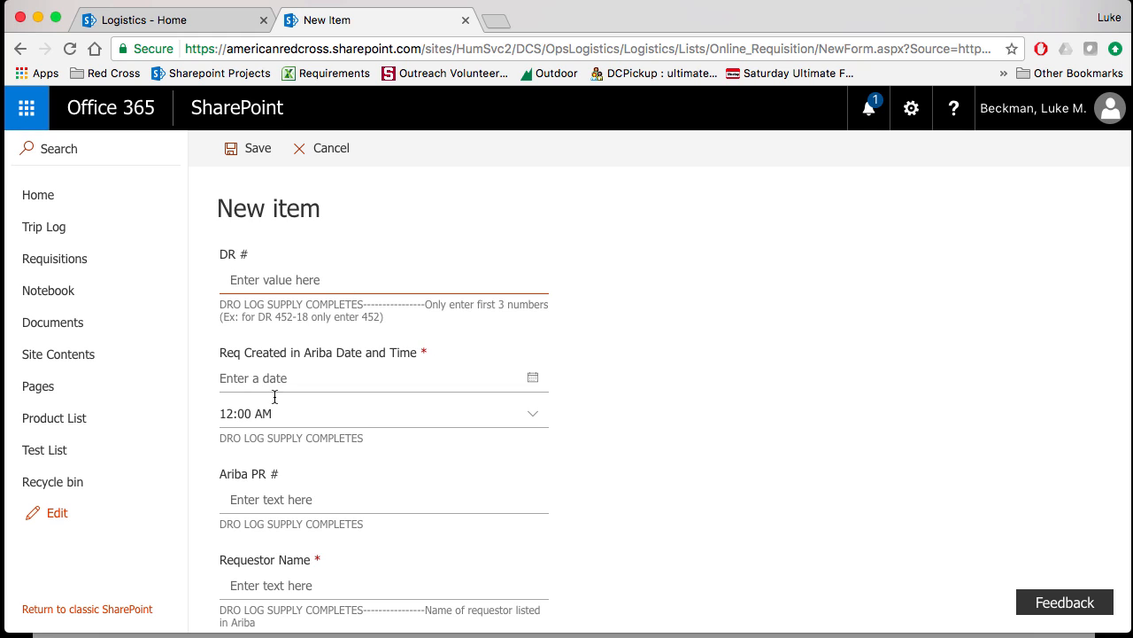
{"action": "left_click", "coordinate": [293, 503]}
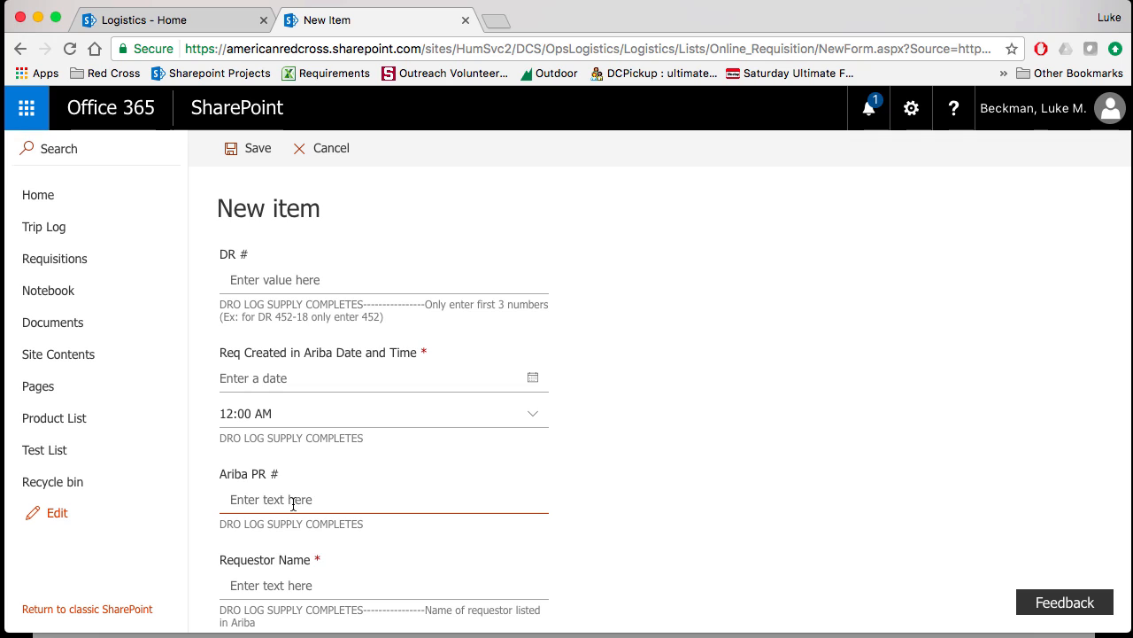
{"action": "type", "text": "12345"}
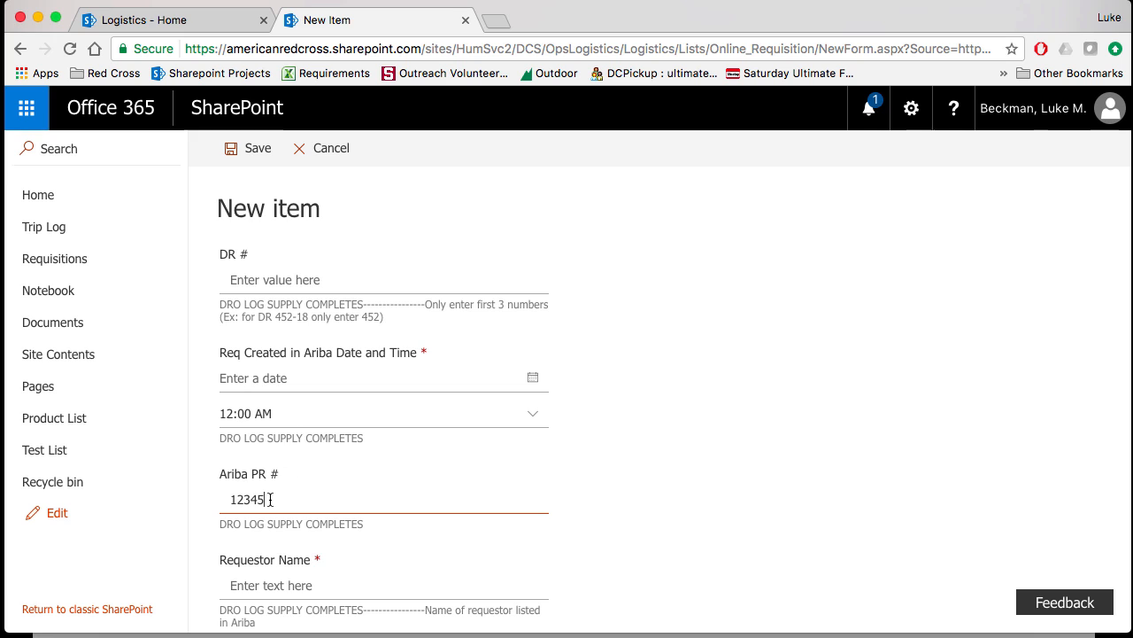
{"action": "left_click_drag", "start_coordinate": [271, 500], "coordinate": [225, 500]}
{"action": "key", "text": "BackSpace"}
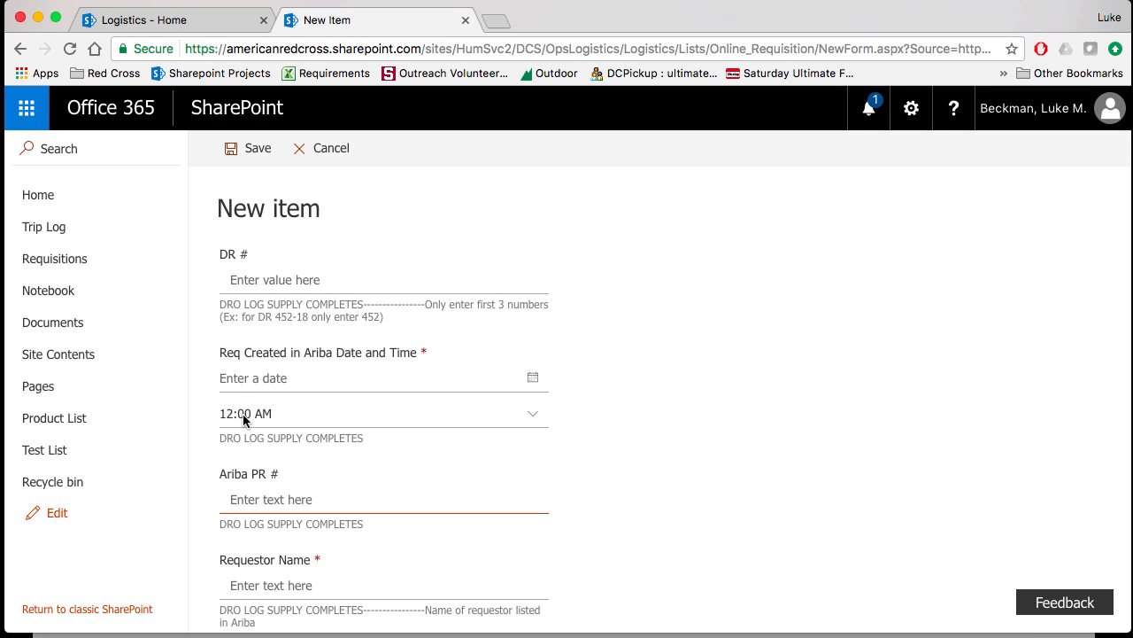
- Examine the new requisition form from the DR # field and its instructions through to the attachments, and cancel the form
{"action": "left_click_drag", "start_coordinate": [222, 255], "coordinate": [254, 257]}
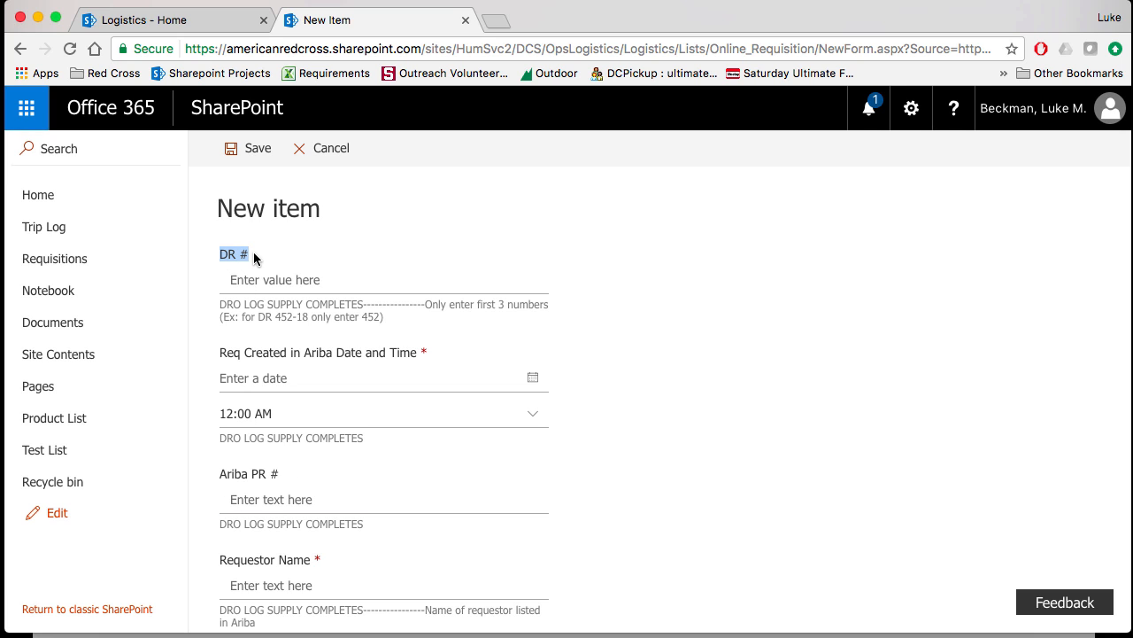
{"action": "left_click", "coordinate": [245, 281]}
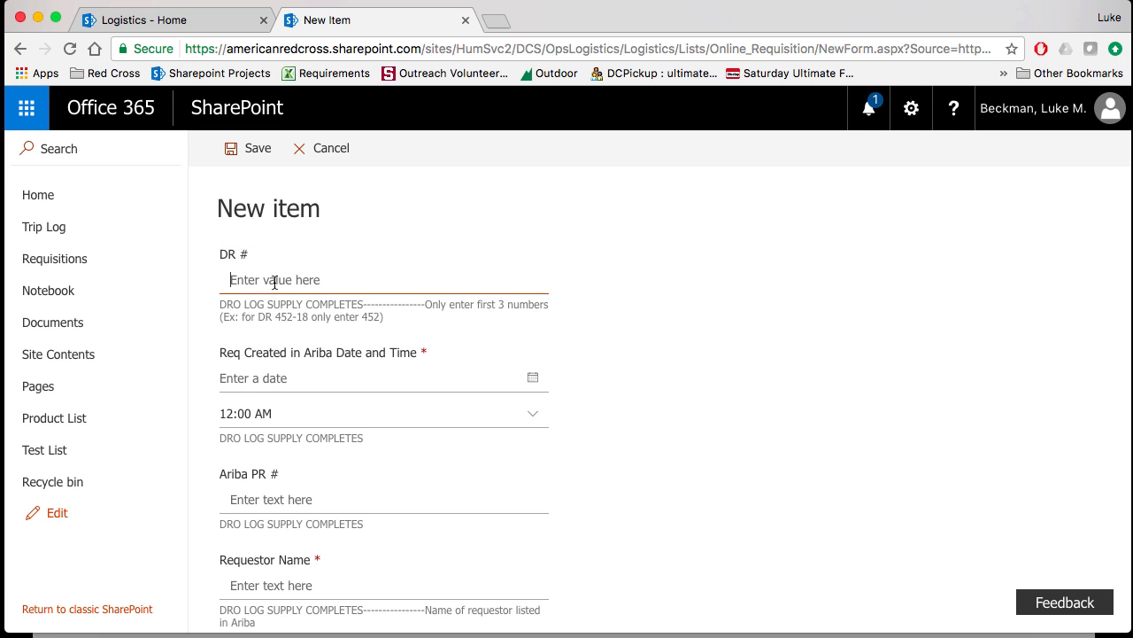
{"action": "left_click_drag", "start_coordinate": [222, 306], "coordinate": [417, 316]}
{"action": "left_click", "coordinate": [420, 352]}
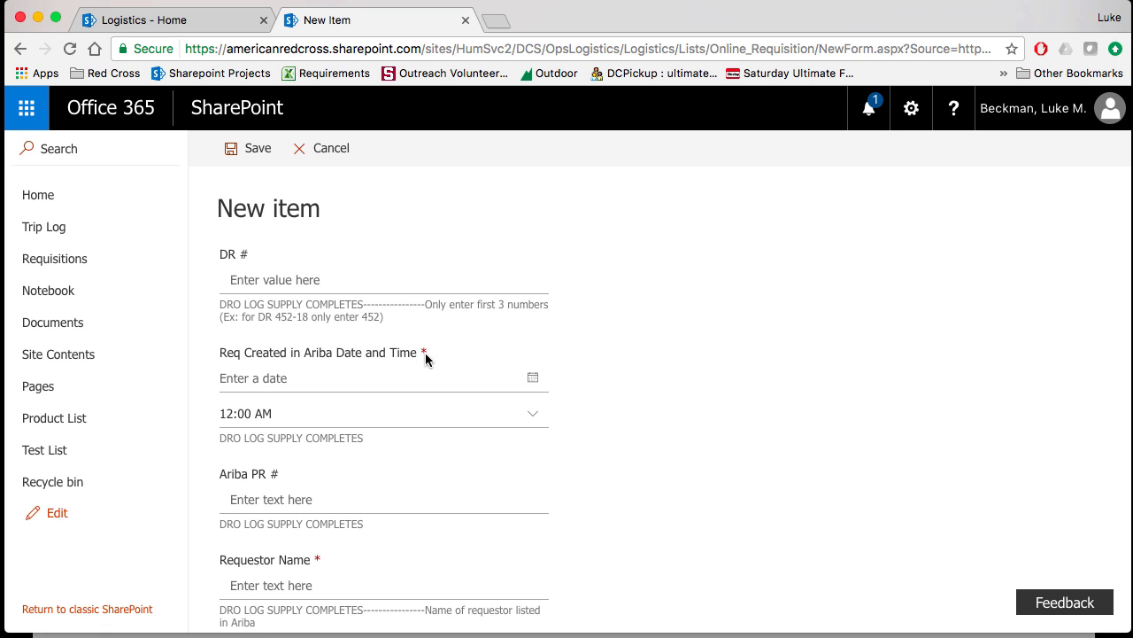
{"action": "scroll", "coordinate": [547, 369], "scroll_direction": "down", "scroll_amount": 5}
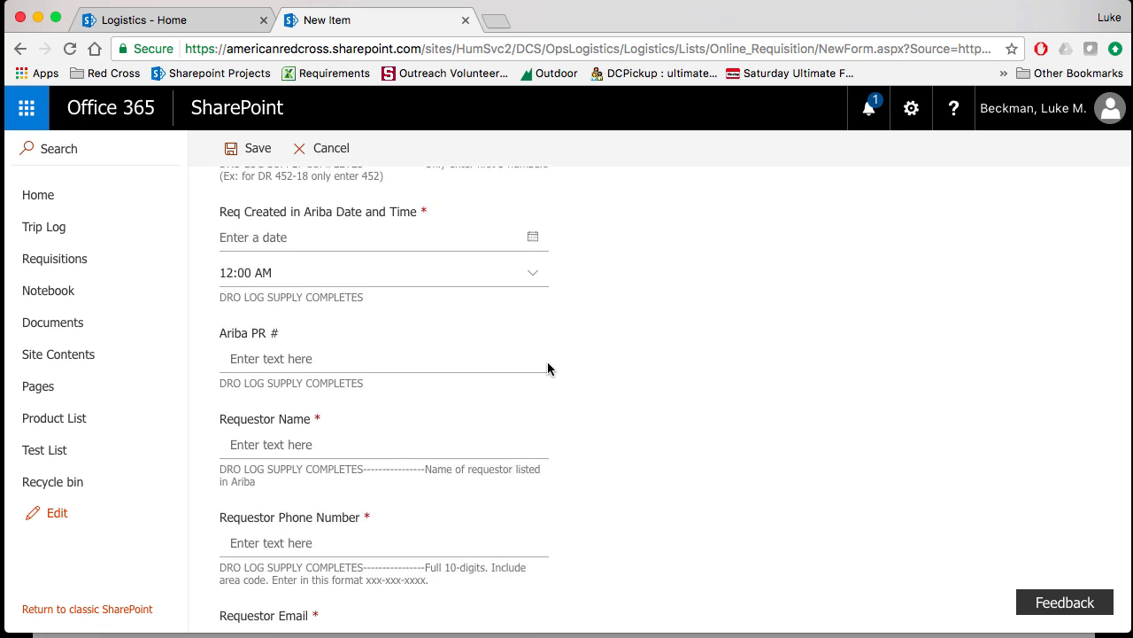
{"action": "scroll", "coordinate": [548, 369], "scroll_direction": "down", "scroll_amount": 15}
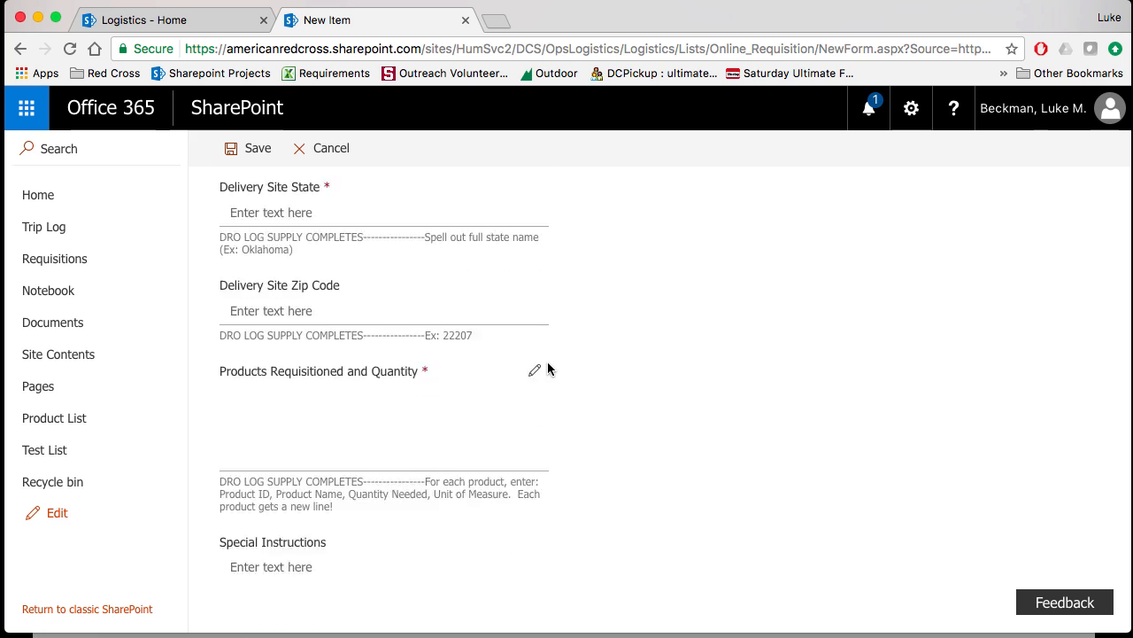
{"action": "scroll", "coordinate": [548, 369], "scroll_direction": "down", "scroll_amount": 10}
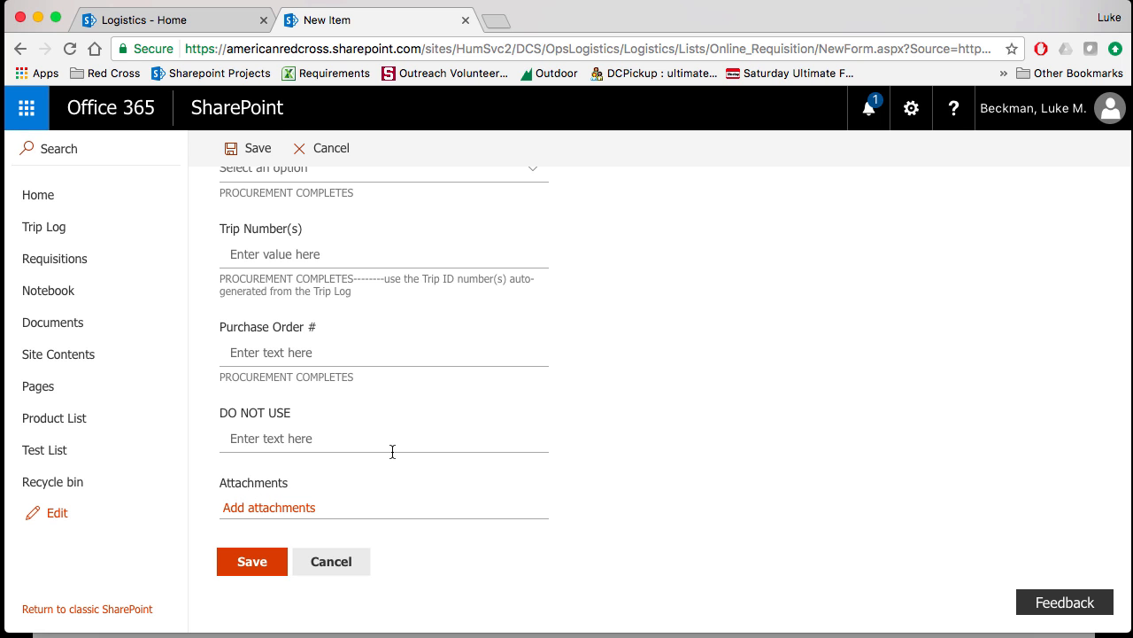
{"action": "scroll", "coordinate": [455, 414], "scroll_direction": "up", "scroll_amount": 15}
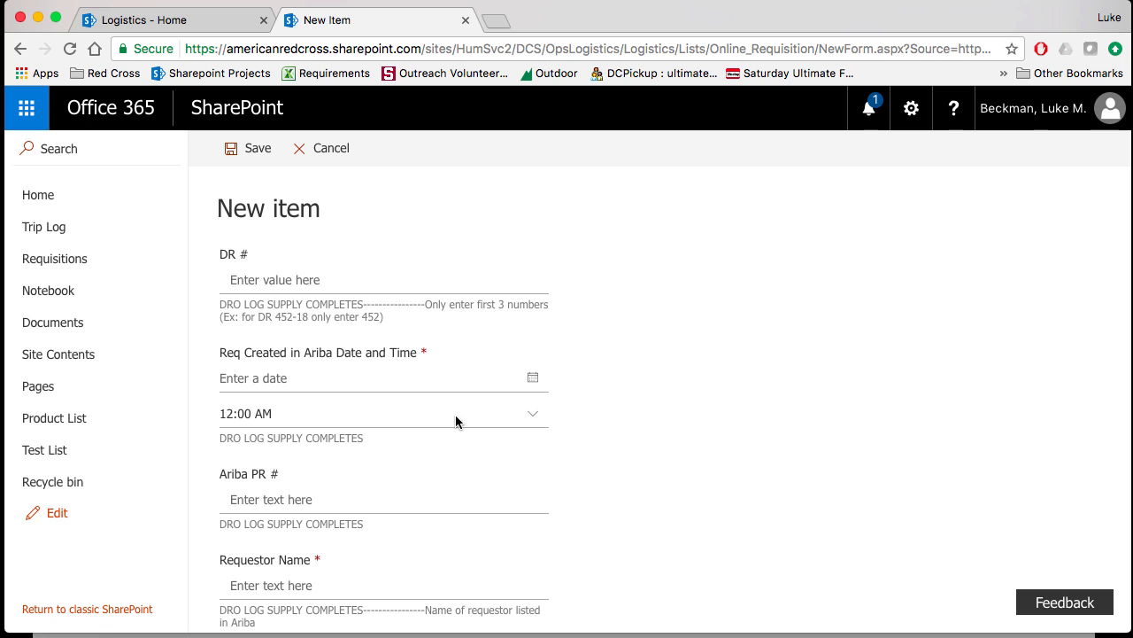
{"action": "left_click", "coordinate": [328, 147]}
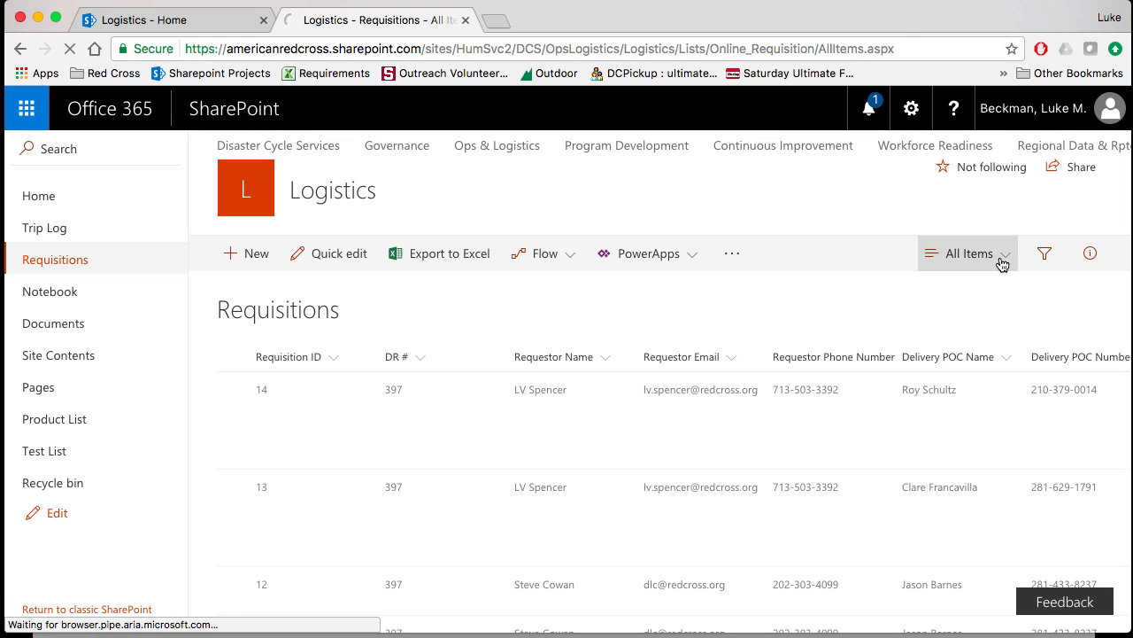
- Check the views available for the Requisitions list and open its list settings
{"action": "left_click", "coordinate": [1003, 265]}
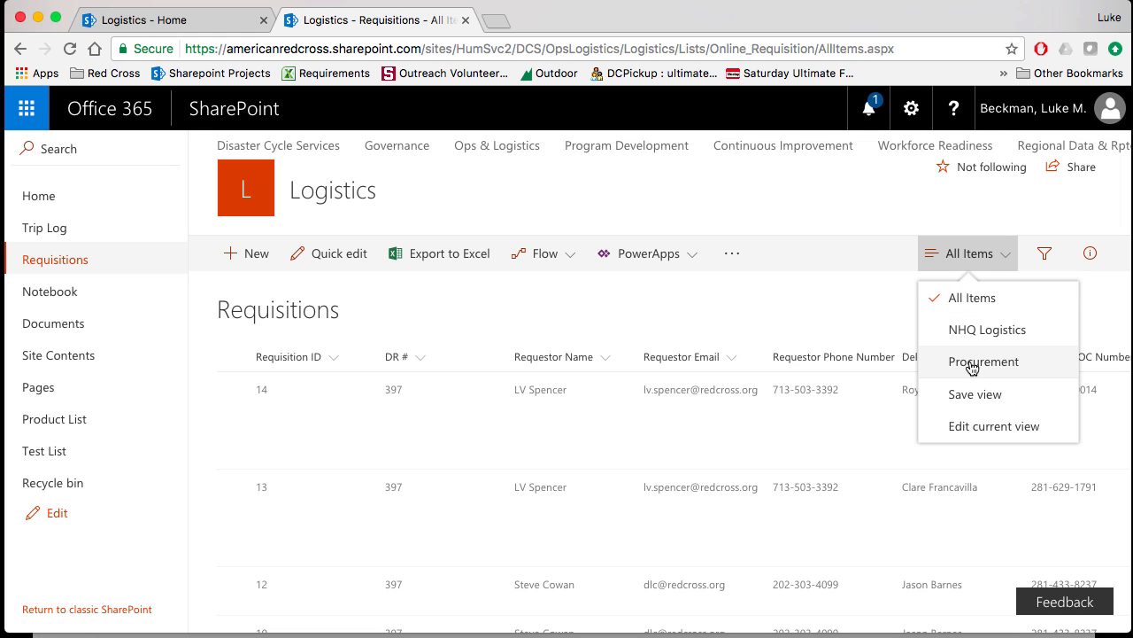
{"action": "left_click", "coordinate": [905, 216]}
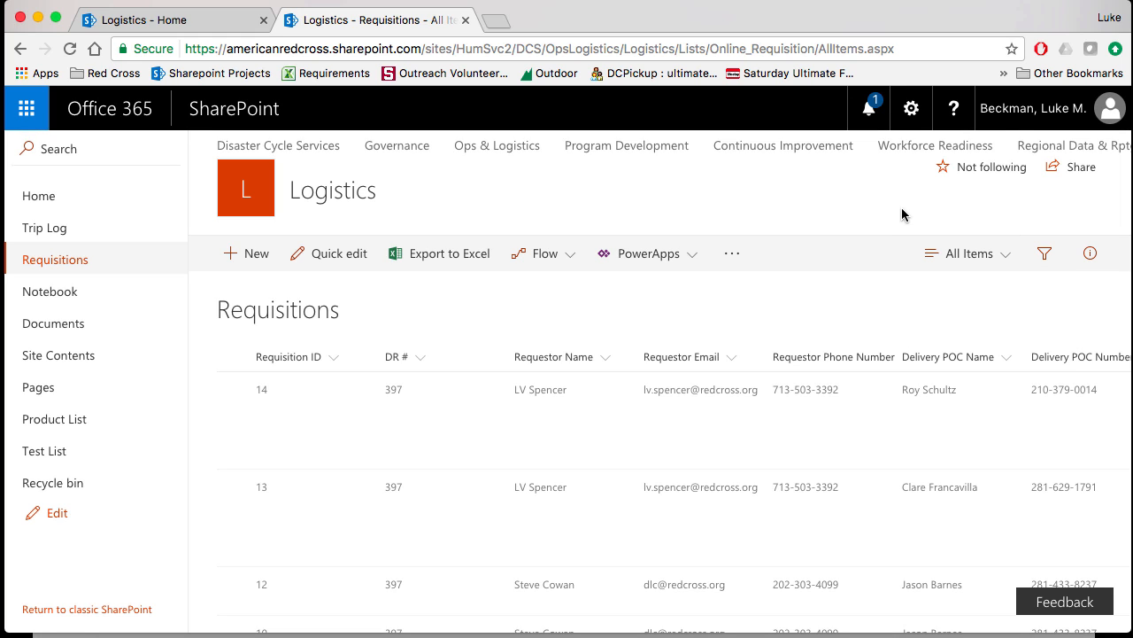
{"action": "left_click", "coordinate": [912, 114]}
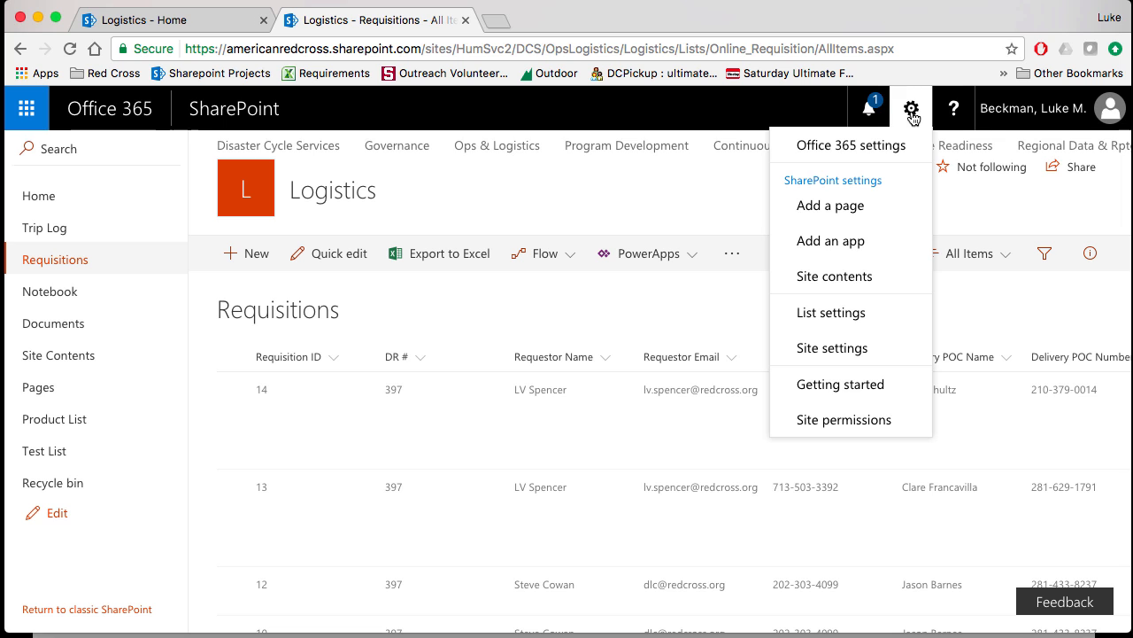
{"action": "left_click", "coordinate": [850, 315]}
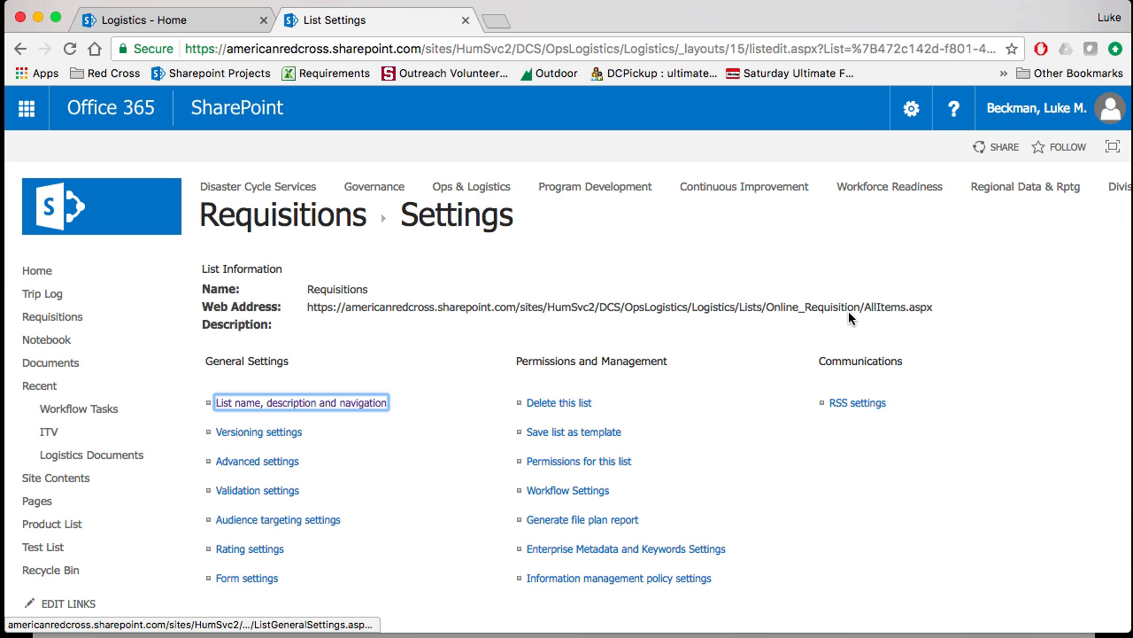
- Open the DR # column from the list's columns, examine its name, type, description and value limits, and cancel without changes
{"action": "scroll", "coordinate": [392, 465], "scroll_direction": "down", "scroll_amount": 5}
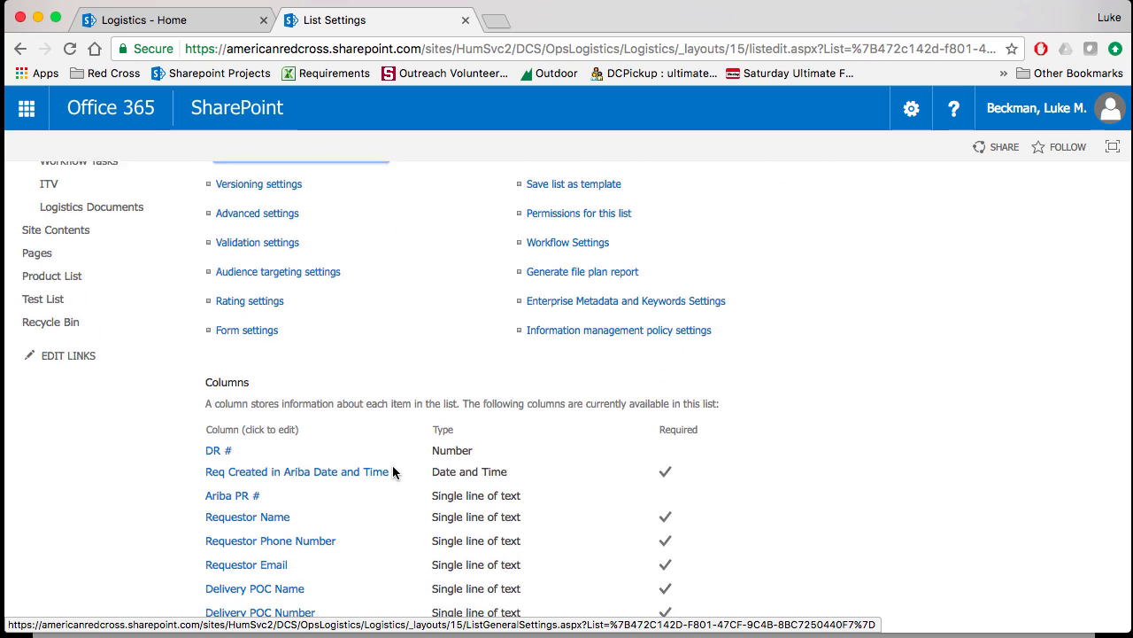
{"action": "scroll", "coordinate": [392, 465], "scroll_direction": "down", "scroll_amount": 5}
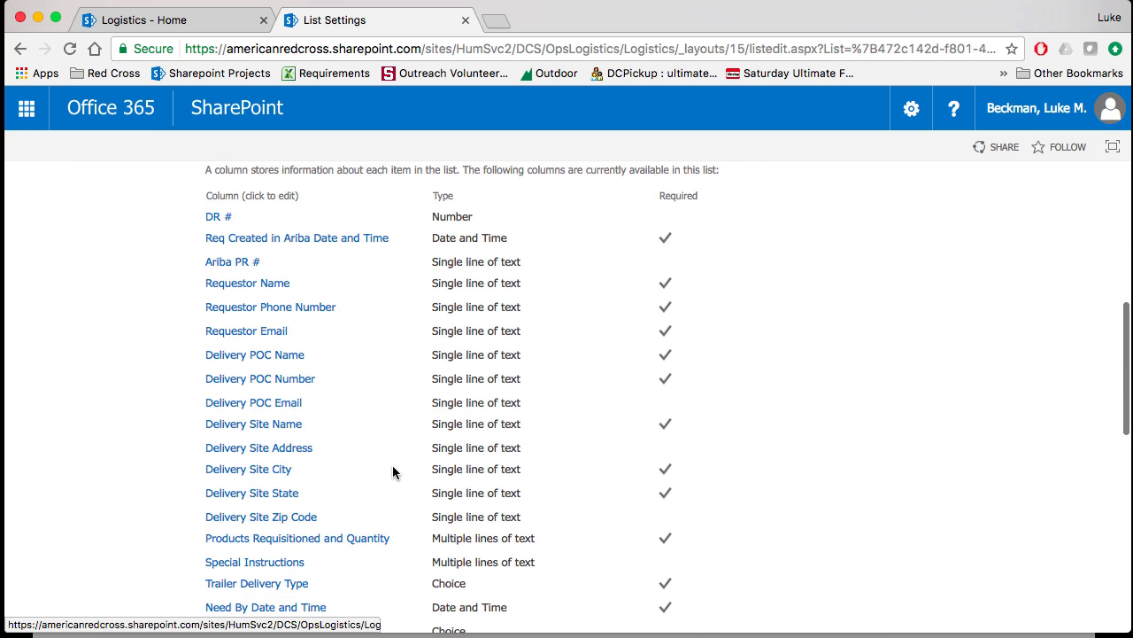
{"action": "scroll", "coordinate": [393, 472], "scroll_direction": "up", "scroll_amount": 2}
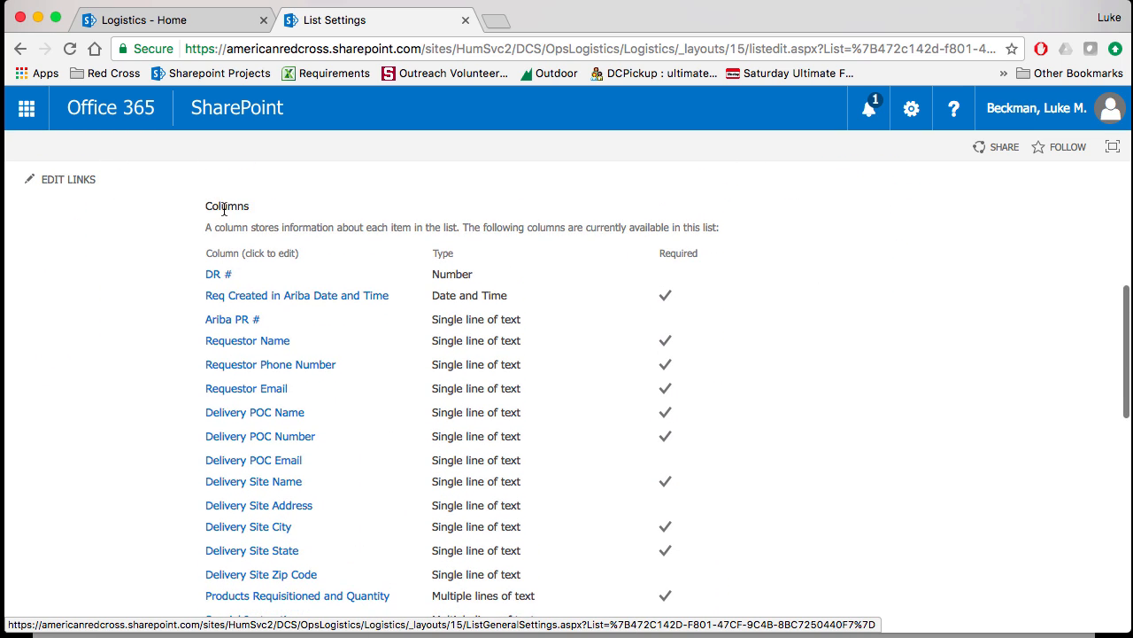
{"action": "left_click_drag", "start_coordinate": [204, 209], "coordinate": [274, 209]}
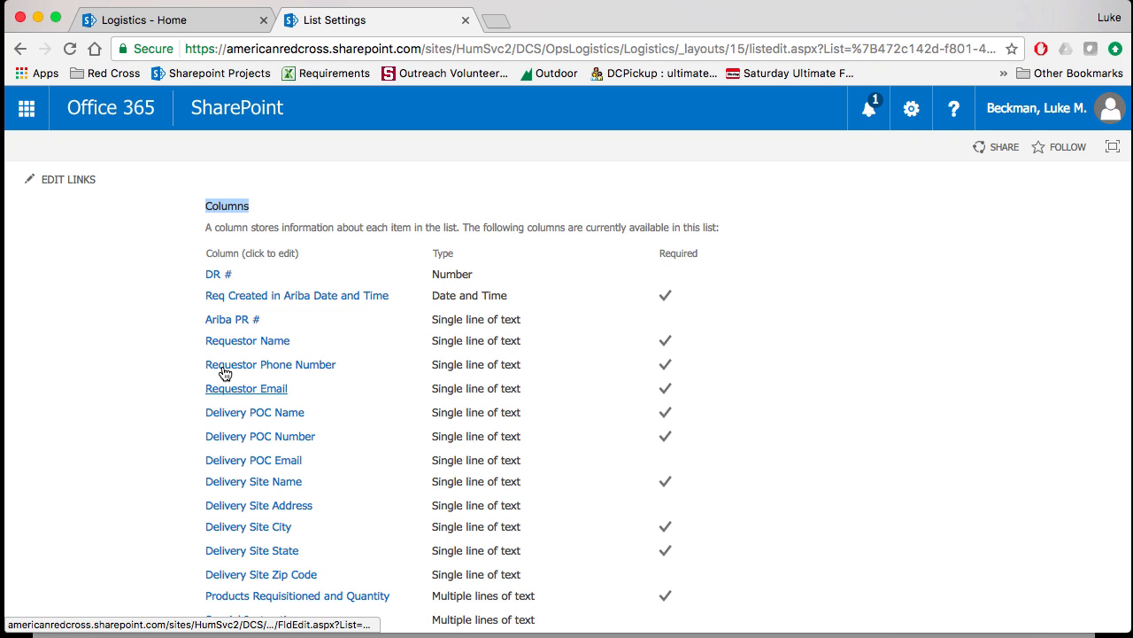
{"action": "left_click", "coordinate": [281, 212]}
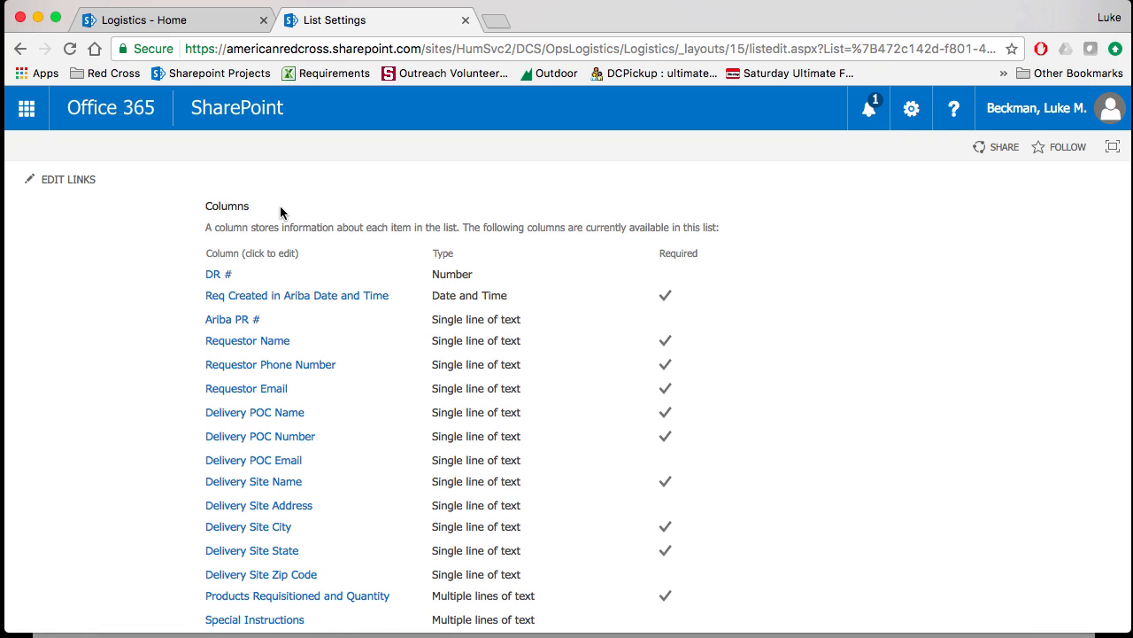
{"action": "left_click", "coordinate": [219, 276]}
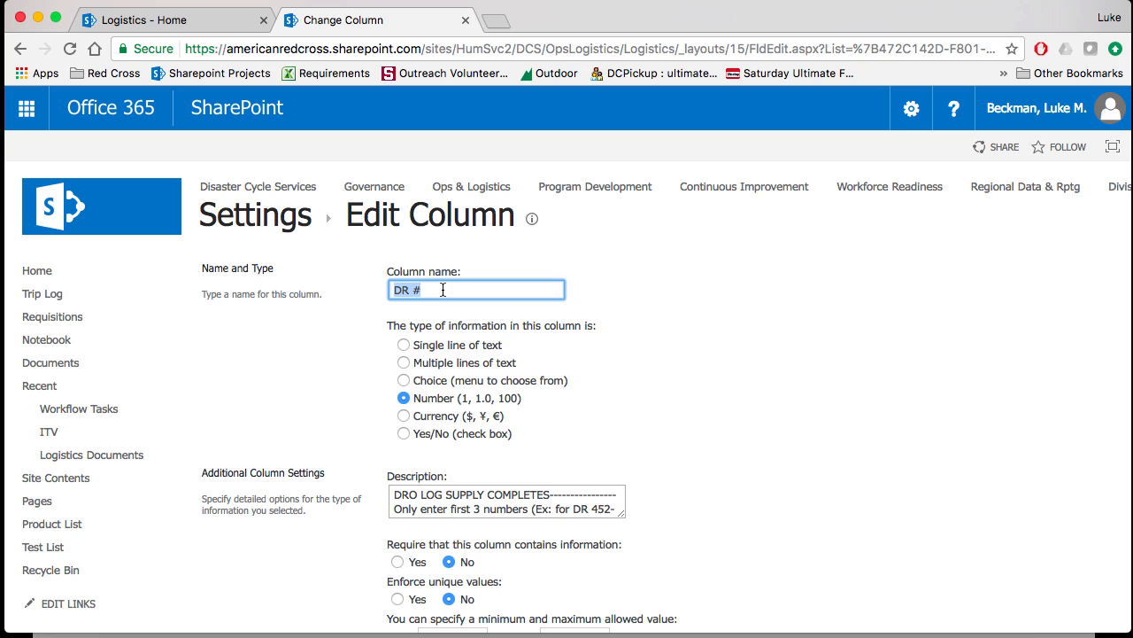
{"action": "left_click", "coordinate": [443, 290]}
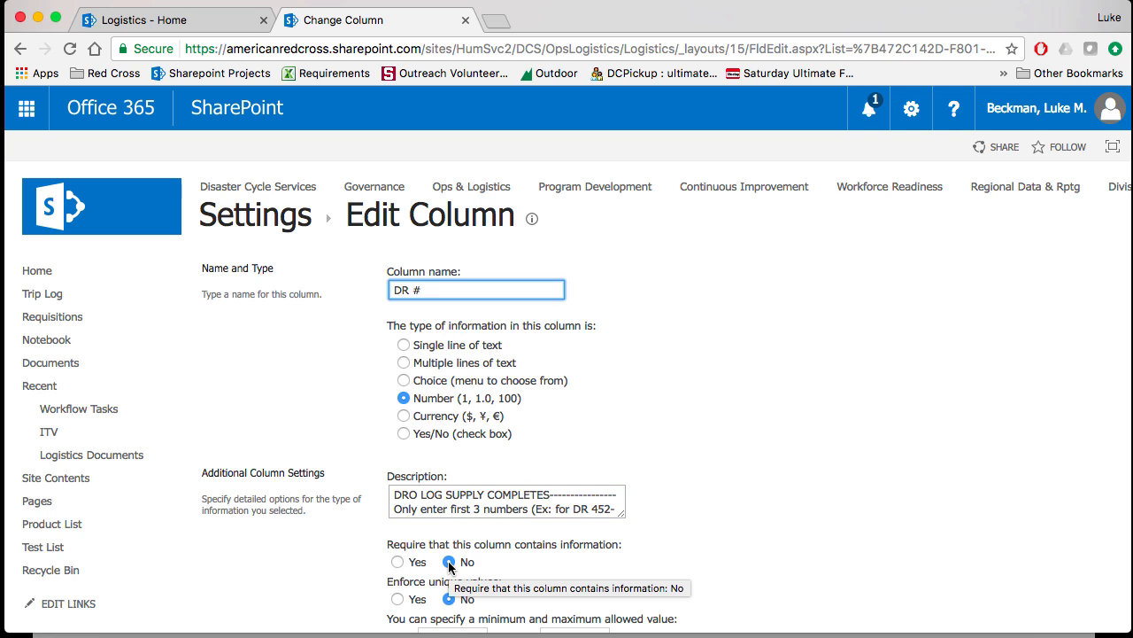
{"action": "scroll", "coordinate": [499, 561], "scroll_direction": "down", "scroll_amount": 1}
{"action": "scroll", "coordinate": [499, 560], "scroll_direction": "down", "scroll_amount": 1}
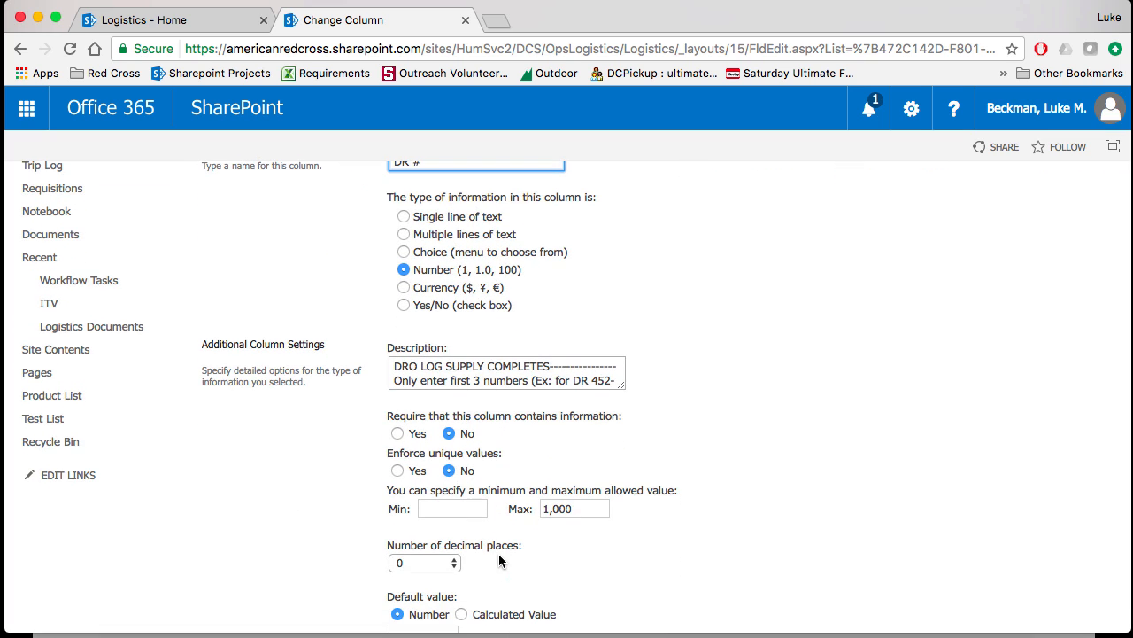
{"action": "scroll", "coordinate": [462, 476], "scroll_direction": "down", "scroll_amount": 1}
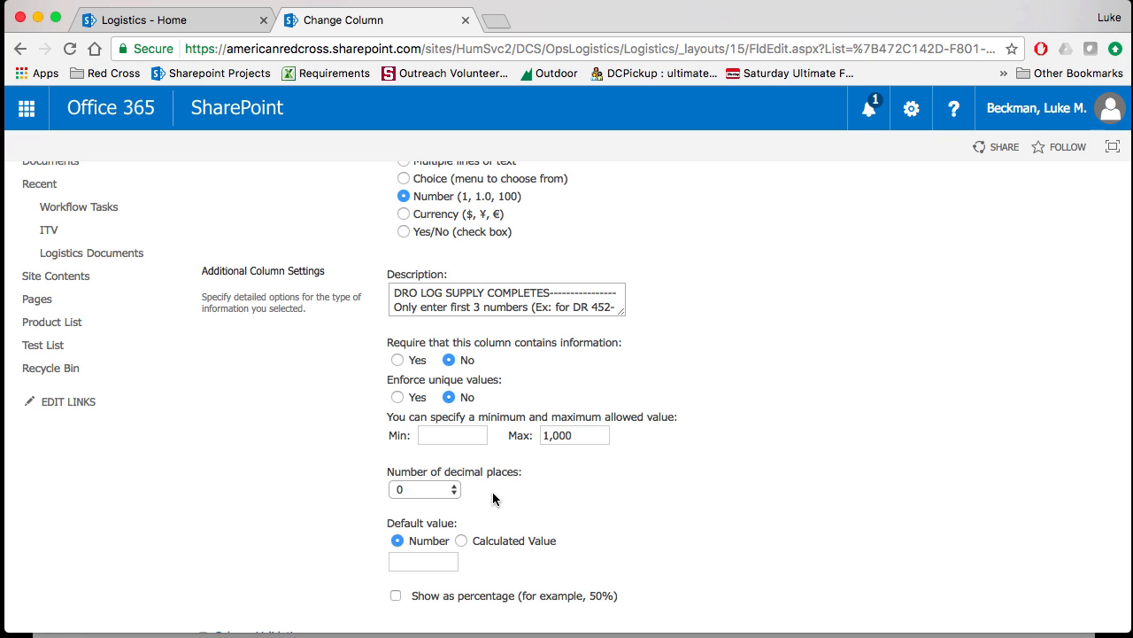
{"action": "scroll", "coordinate": [564, 537], "scroll_direction": "down", "scroll_amount": 2}
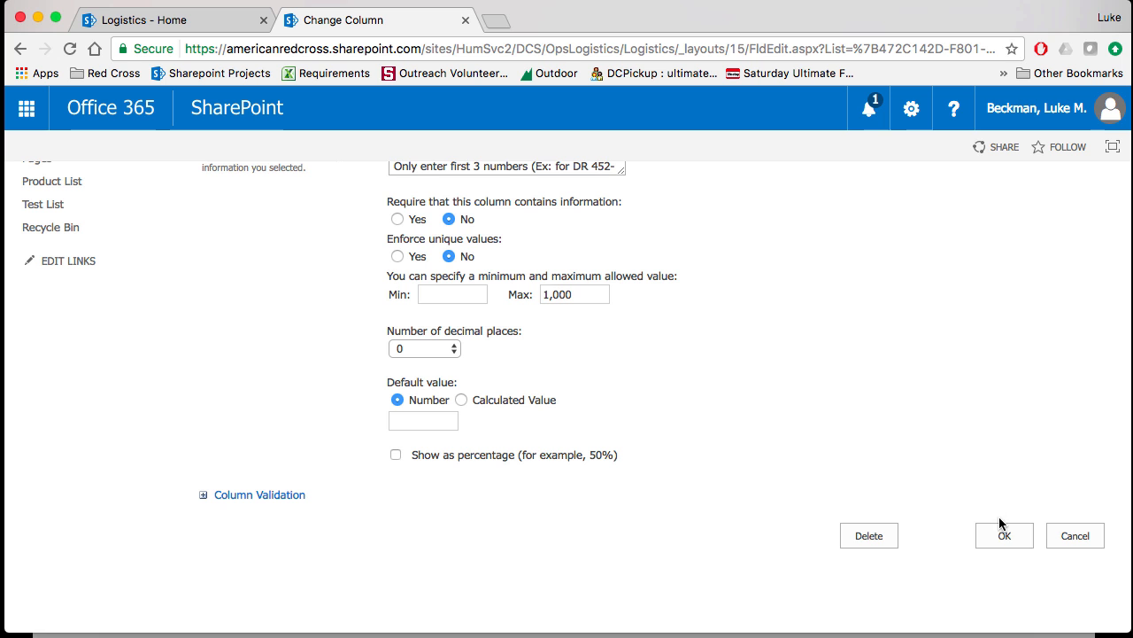
{"action": "left_click", "coordinate": [1082, 537]}
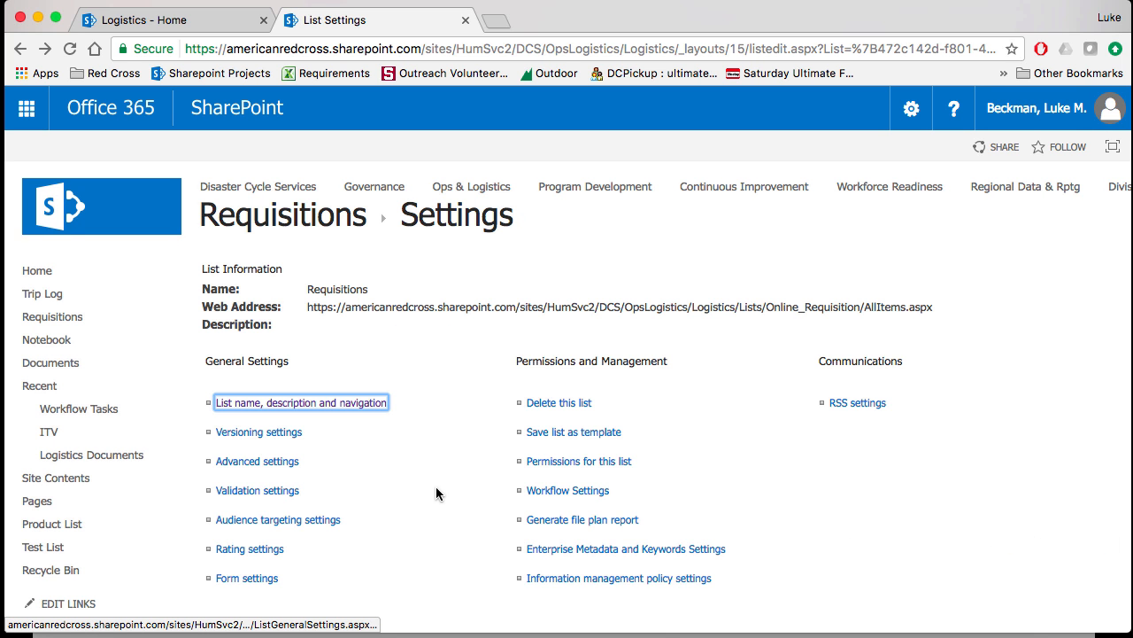
- Open the column ordering of the Requisitions list and examine the position choices for DR # and the order of the other fields
{"action": "scroll", "coordinate": [436, 489], "scroll_direction": "down", "scroll_amount": 6}
{"action": "scroll", "coordinate": [436, 493], "scroll_direction": "down", "scroll_amount": 5}
{"action": "scroll", "coordinate": [437, 488], "scroll_direction": "up", "scroll_amount": 1}
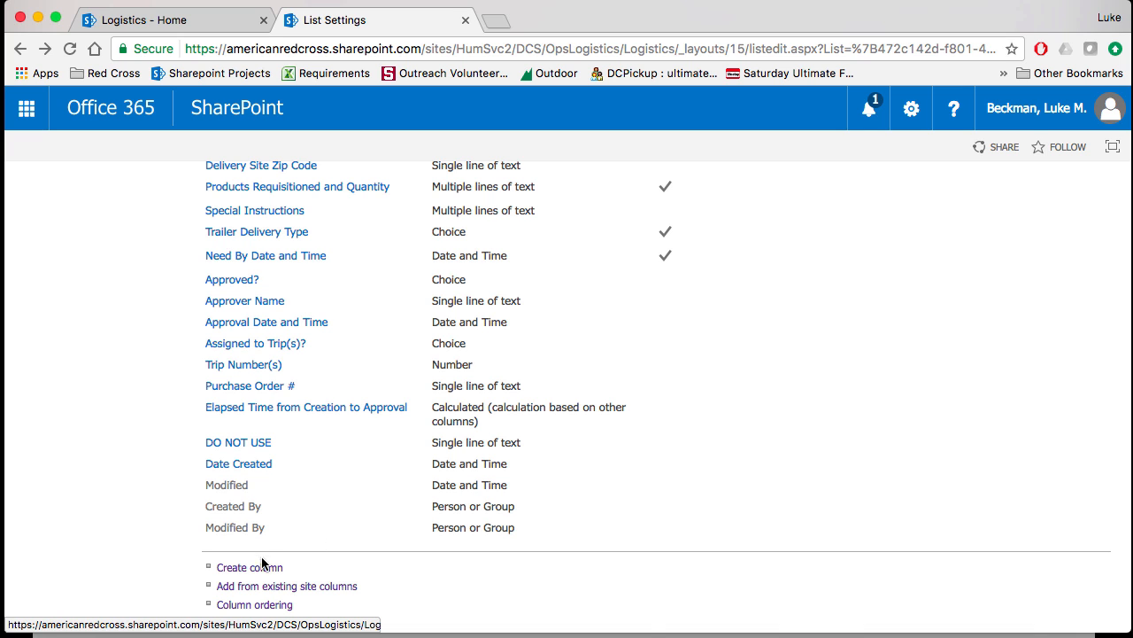
{"action": "scroll", "coordinate": [337, 567], "scroll_direction": "down", "scroll_amount": 1}
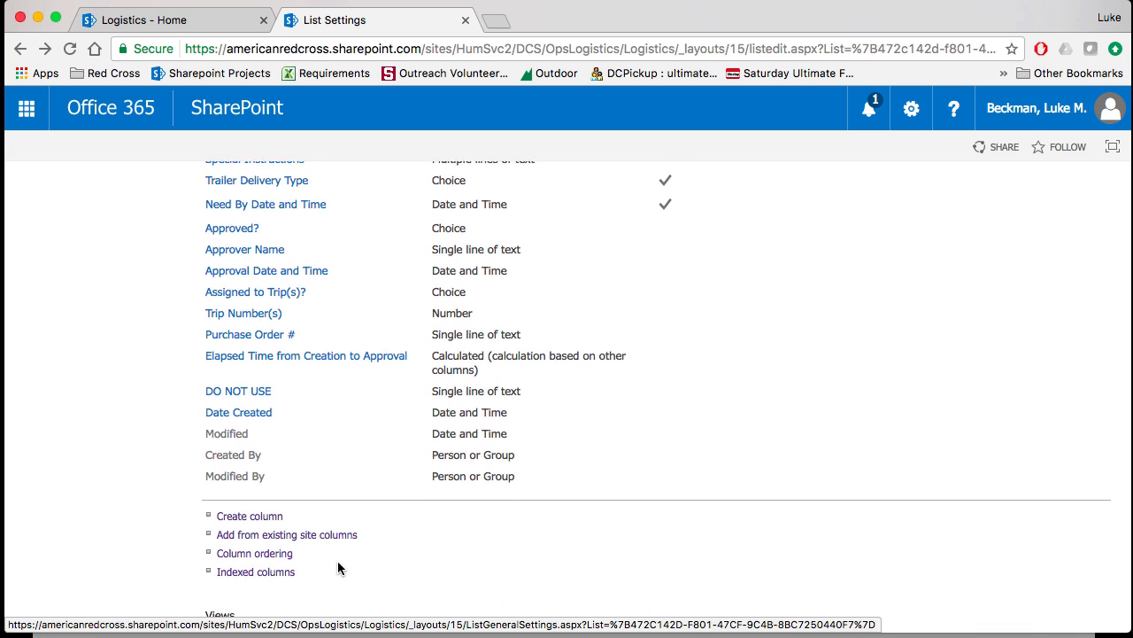
{"action": "left_click", "coordinate": [277, 554]}
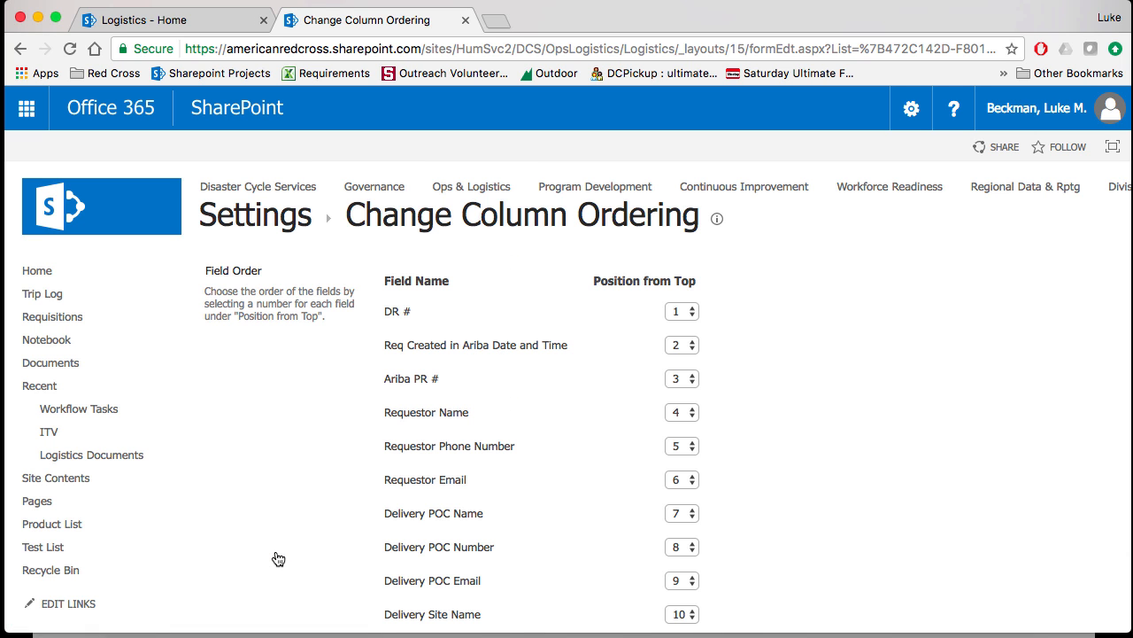
{"action": "left_click", "coordinate": [688, 312]}
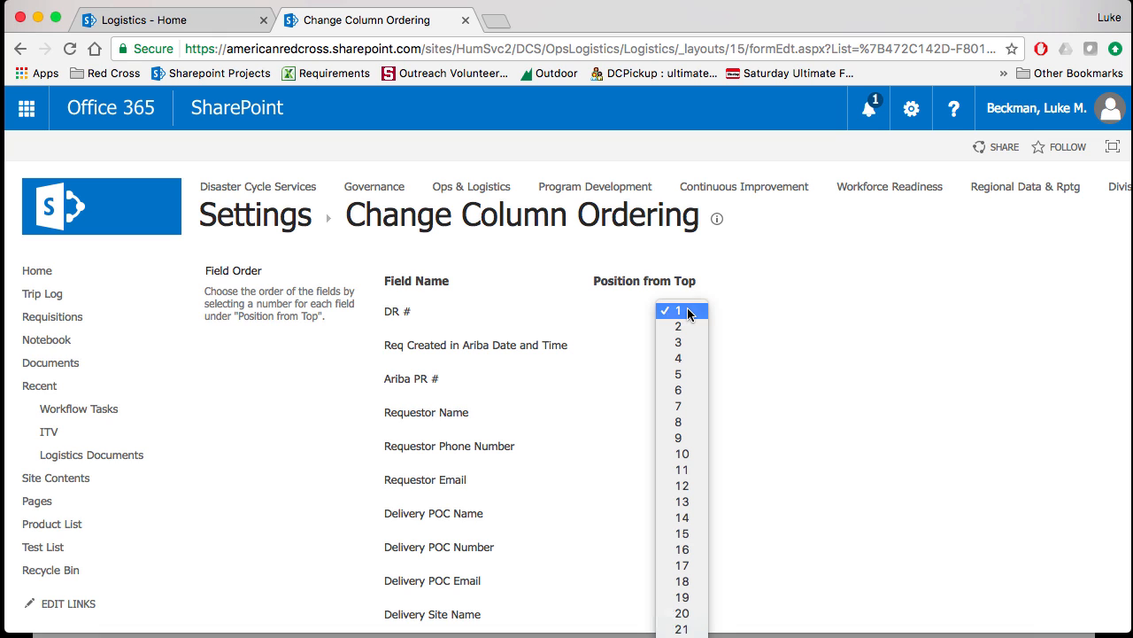
{"action": "left_click", "coordinate": [779, 313]}
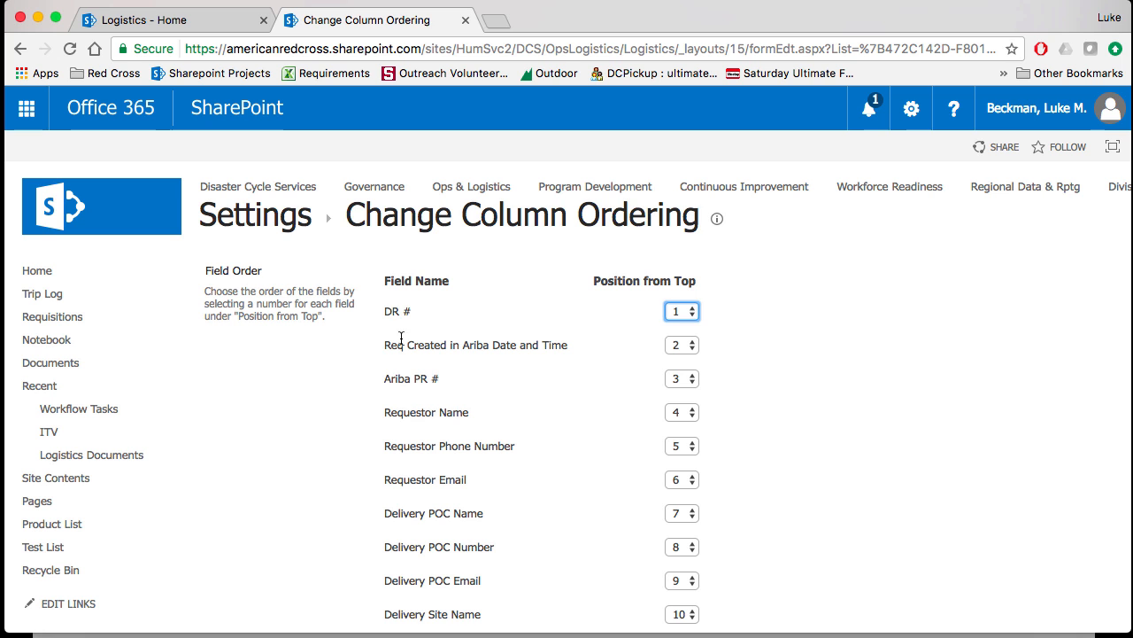
{"action": "scroll", "coordinate": [405, 580], "scroll_direction": "down", "scroll_amount": 10}
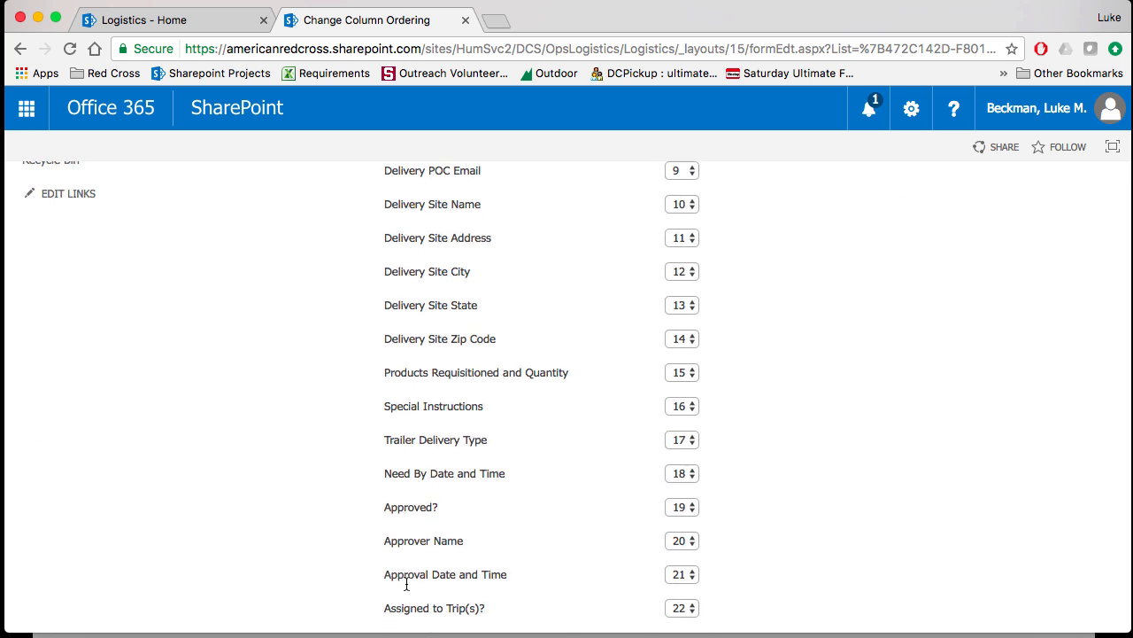
- Examine the field positions from DR # through DO NOT USE in the column ordering and cancel without changes
{"action": "scroll", "coordinate": [406, 584], "scroll_direction": "up", "scroll_amount": 10}
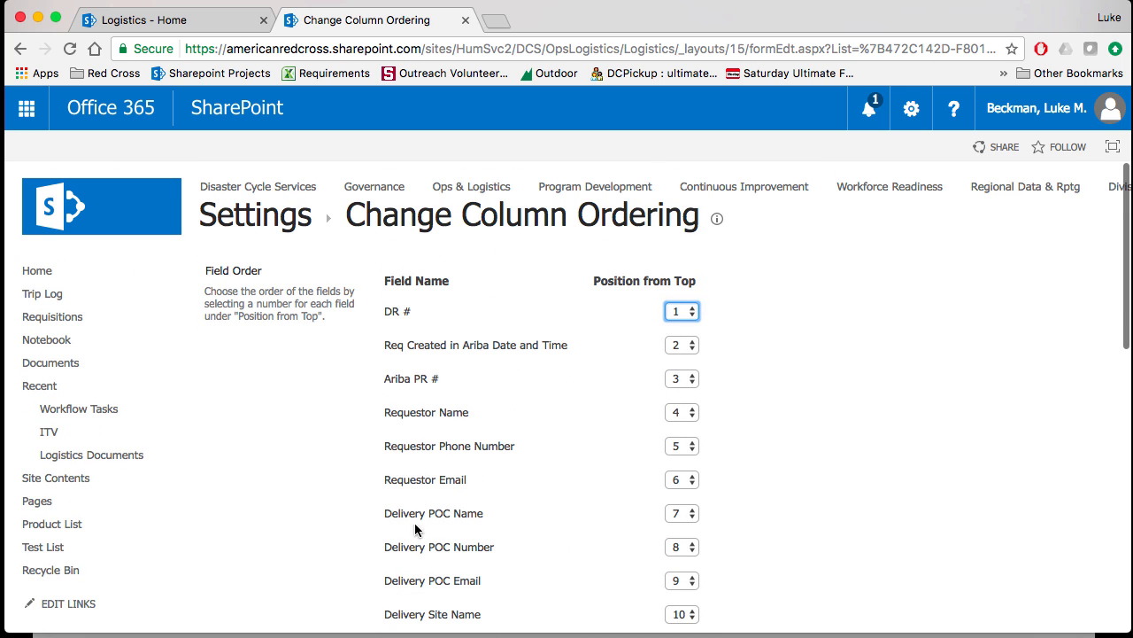
{"action": "left_click", "coordinate": [490, 412]}
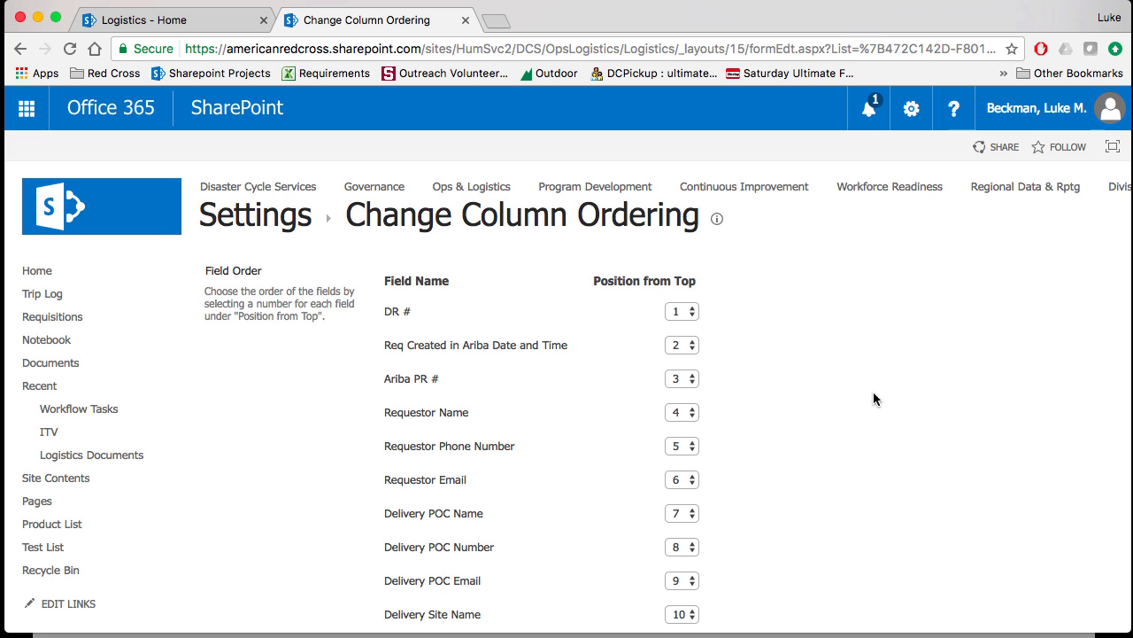
{"action": "scroll", "coordinate": [873, 392], "scroll_direction": "down", "scroll_amount": 5}
{"action": "scroll", "coordinate": [873, 398], "scroll_direction": "down", "scroll_amount": 5}
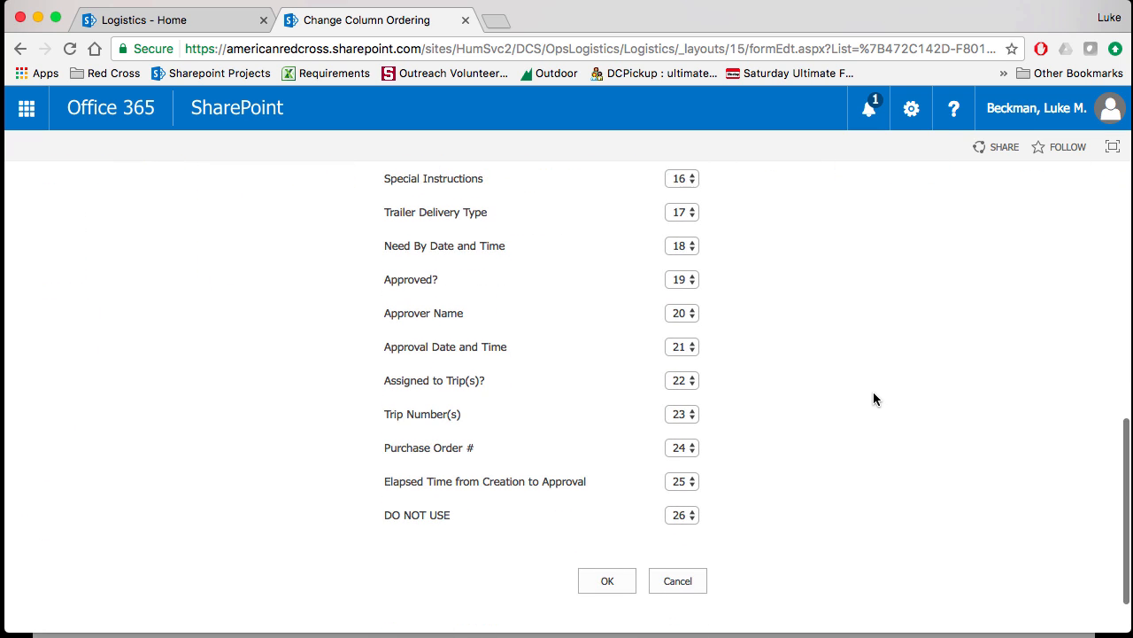
{"action": "left_click", "coordinate": [682, 554]}
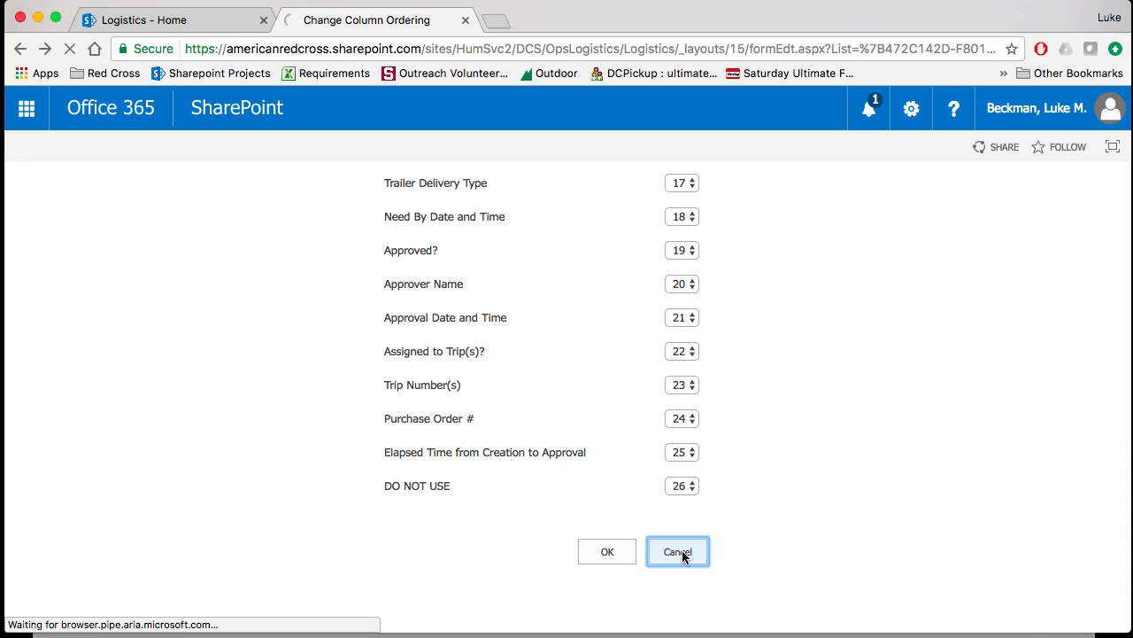
- Start creating a new view of the Requisitions list based on the existing Procurement view
{"action": "scroll", "coordinate": [415, 499], "scroll_direction": "down", "scroll_amount": 20}
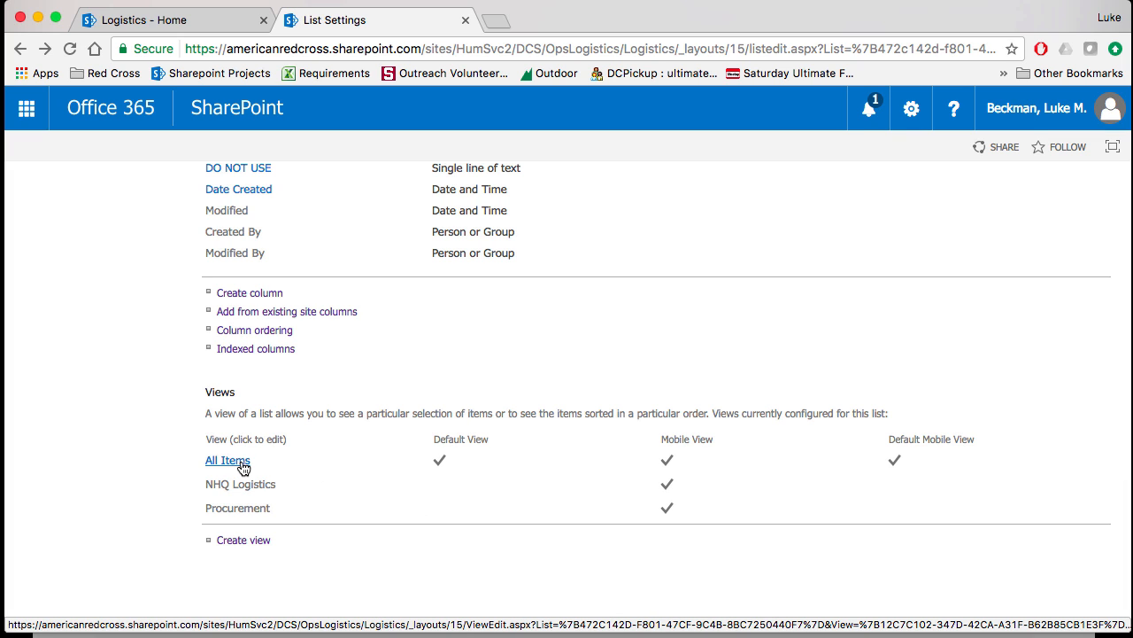
{"action": "left_click", "coordinate": [257, 547]}
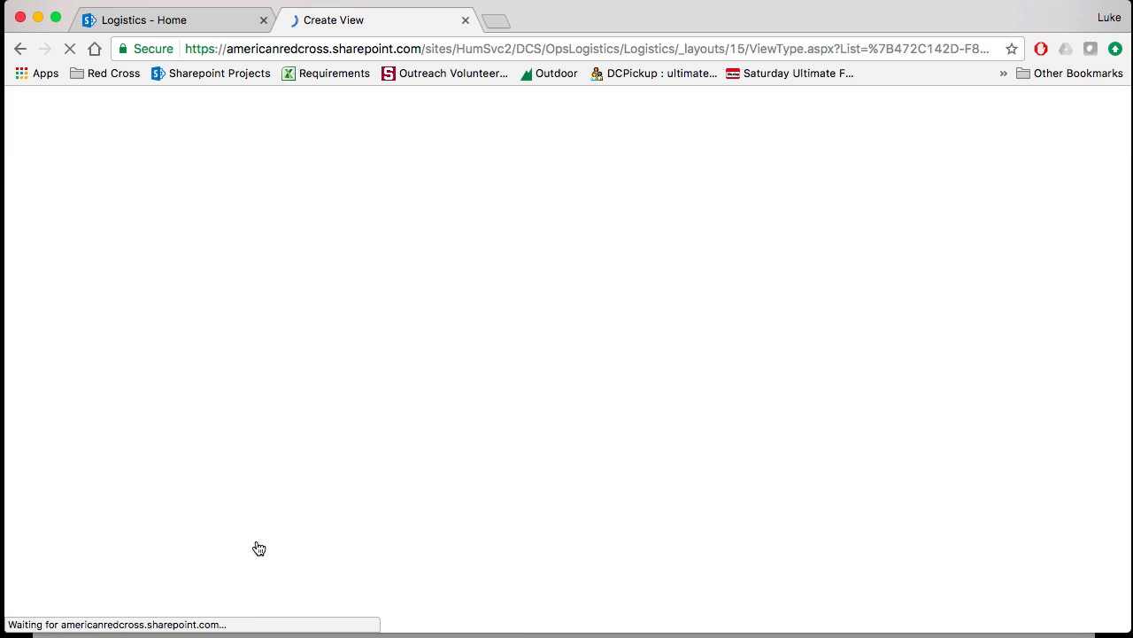
{"action": "left_click", "coordinate": [275, 319]}
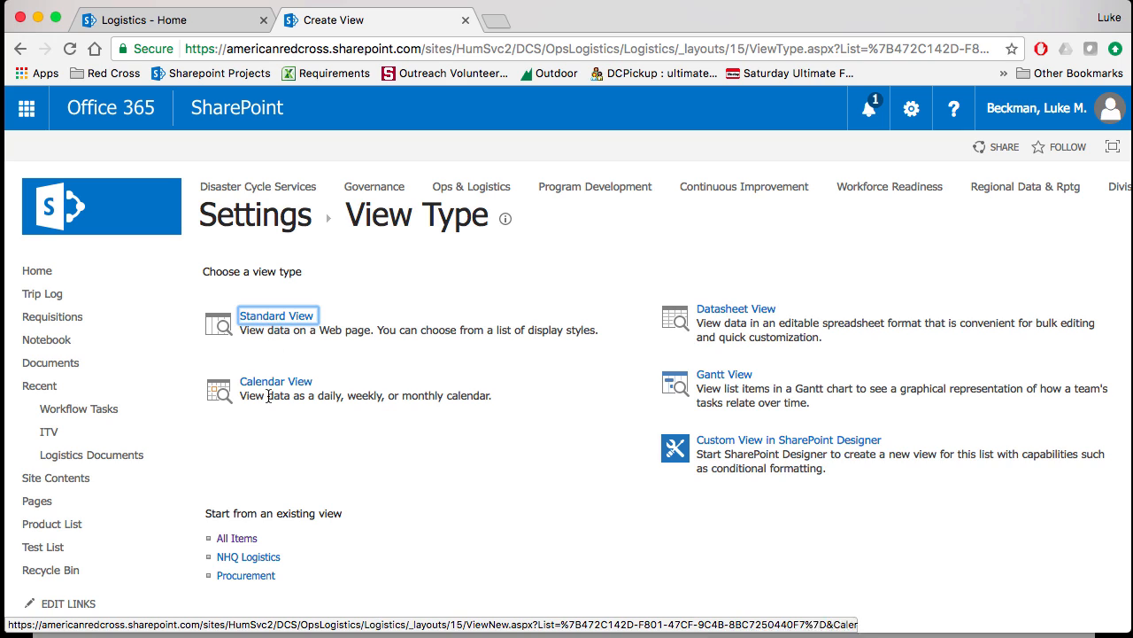
{"action": "left_click", "coordinate": [254, 582]}
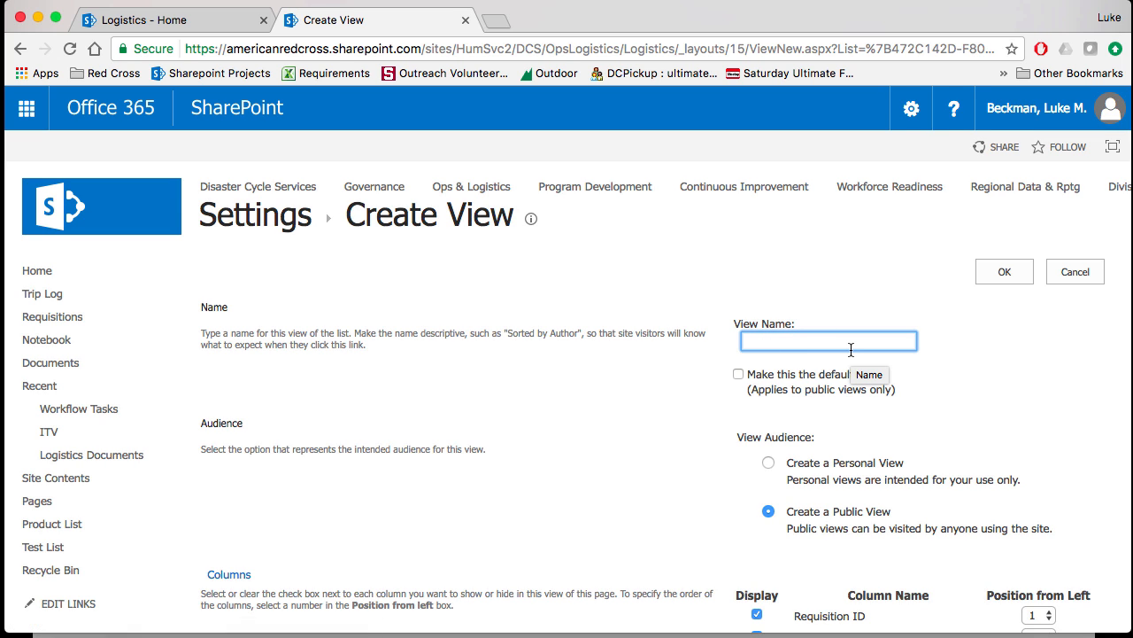
- Name the new view "Open Requisitions"
{"action": "type", "text": "Shipping Vie"}
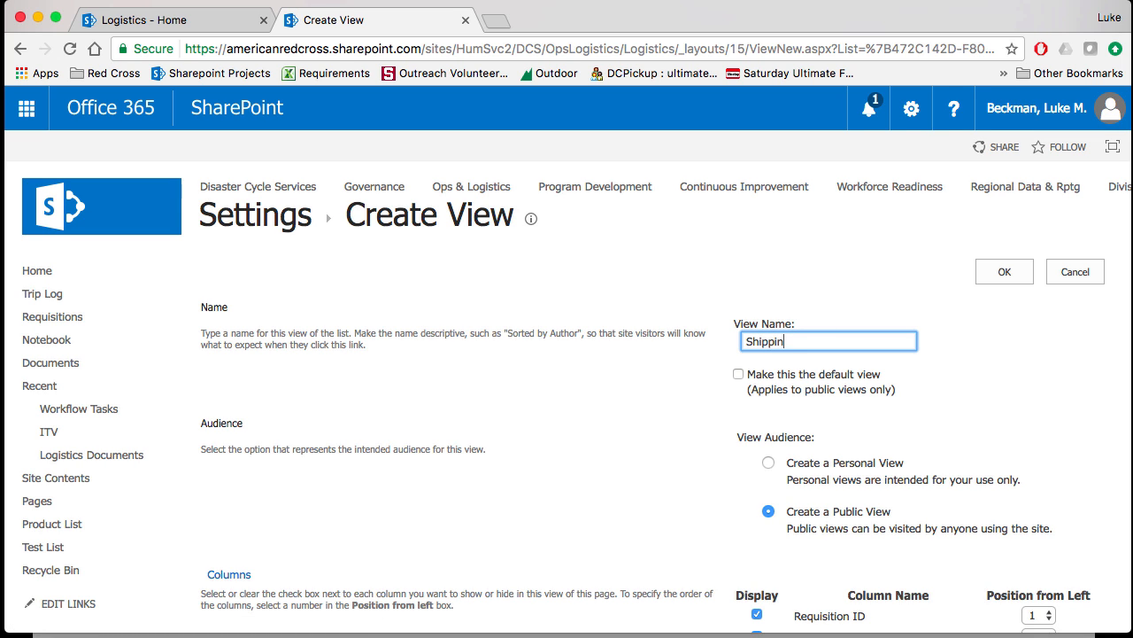
{"action": "key", "text": "BackSpace"}
{"action": "key", "text": "BackSpace"}
{"action": "key", "text": "BackSpace"}
{"action": "key", "text": "BackSpace"}
{"action": "key", "text": "BackSpace"}
{"action": "key", "text": "BackSpace"}
{"action": "key", "text": "BackSpace"}
{"action": "key", "text": "BackSpace"}
{"action": "key", "text": "BackSpace"}
{"action": "key", "text": "BackSpace"}
{"action": "key", "text": "BackSpace"}
{"action": "key", "text": "BackSpace"}
{"action": "type", "text": "Open Requisition"}
- Hide the columns from Special Instructions through Req Created in Ariba Date and Time in the new view
{"action": "scroll", "coordinate": [814, 363], "scroll_direction": "down", "scroll_amount": 3}
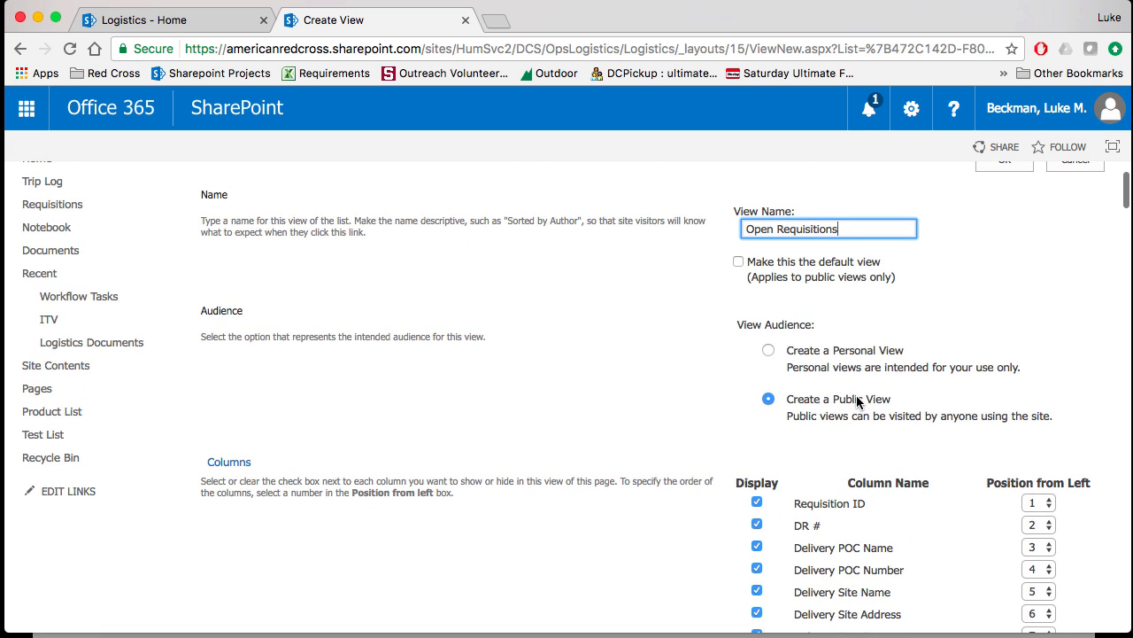
{"action": "scroll", "coordinate": [857, 410], "scroll_direction": "down", "scroll_amount": 2}
{"action": "scroll", "coordinate": [857, 408], "scroll_direction": "down", "scroll_amount": 4}
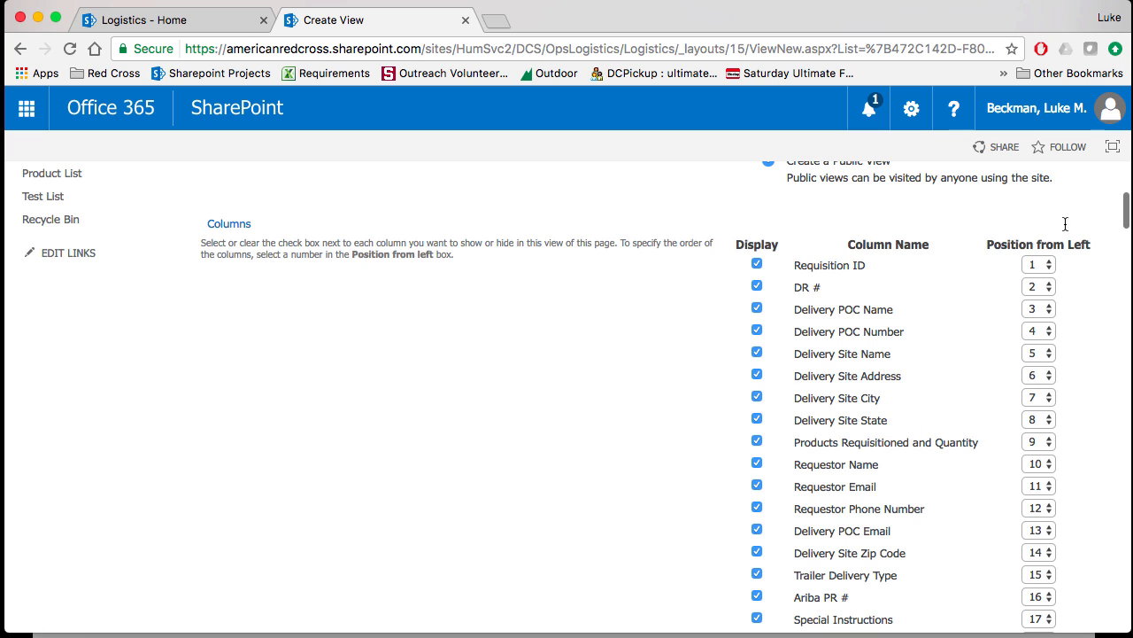
{"action": "scroll", "coordinate": [1047, 459], "scroll_direction": "down", "scroll_amount": 5}
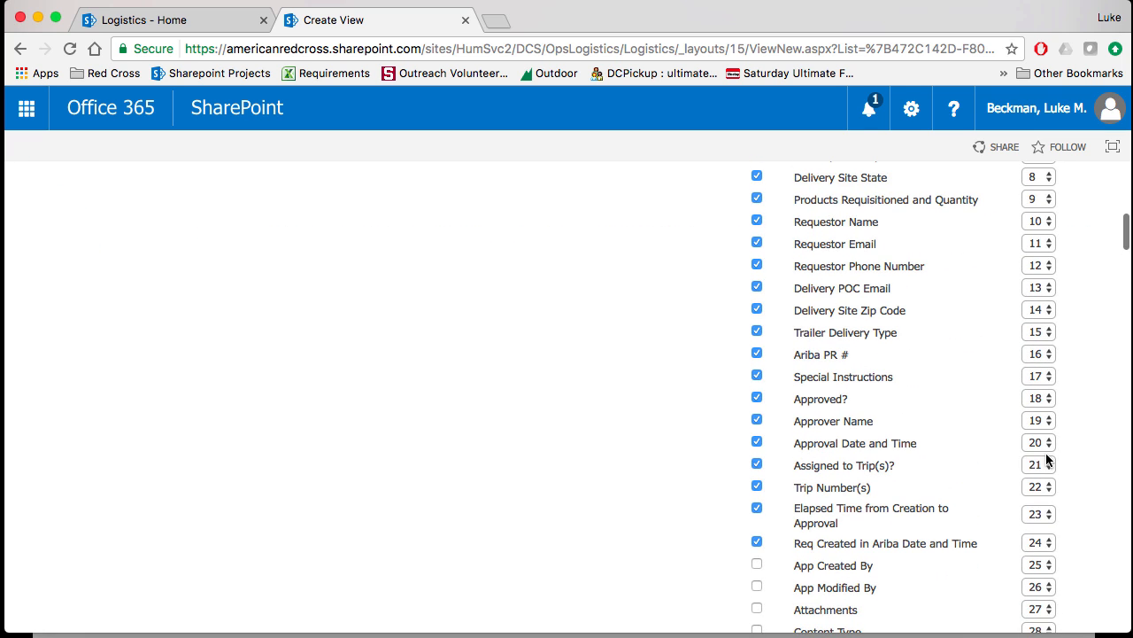
{"action": "left_click", "coordinate": [757, 541]}
{"action": "left_click", "coordinate": [757, 507]}
{"action": "left_click", "coordinate": [758, 491]}
{"action": "left_click", "coordinate": [757, 374]}
{"action": "left_click", "coordinate": [757, 397]}
- Filter the new view to show only items whose Approved? column is equal to "no"
{"action": "scroll", "coordinate": [691, 427], "scroll_direction": "down", "scroll_amount": 10}
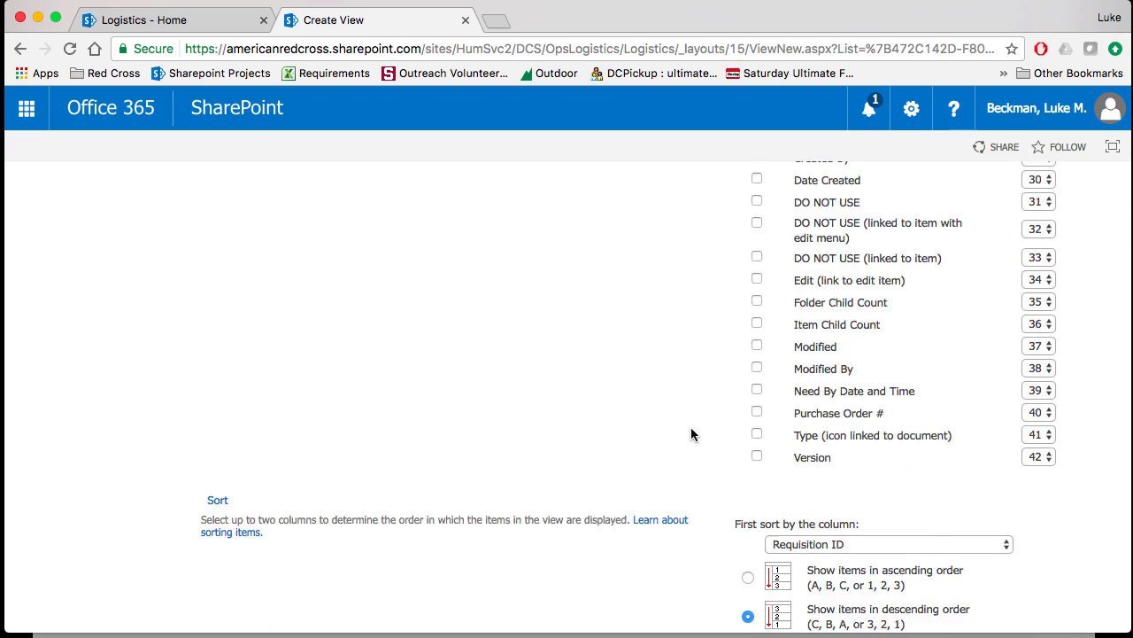
{"action": "scroll", "coordinate": [691, 433], "scroll_direction": "down", "scroll_amount": 5}
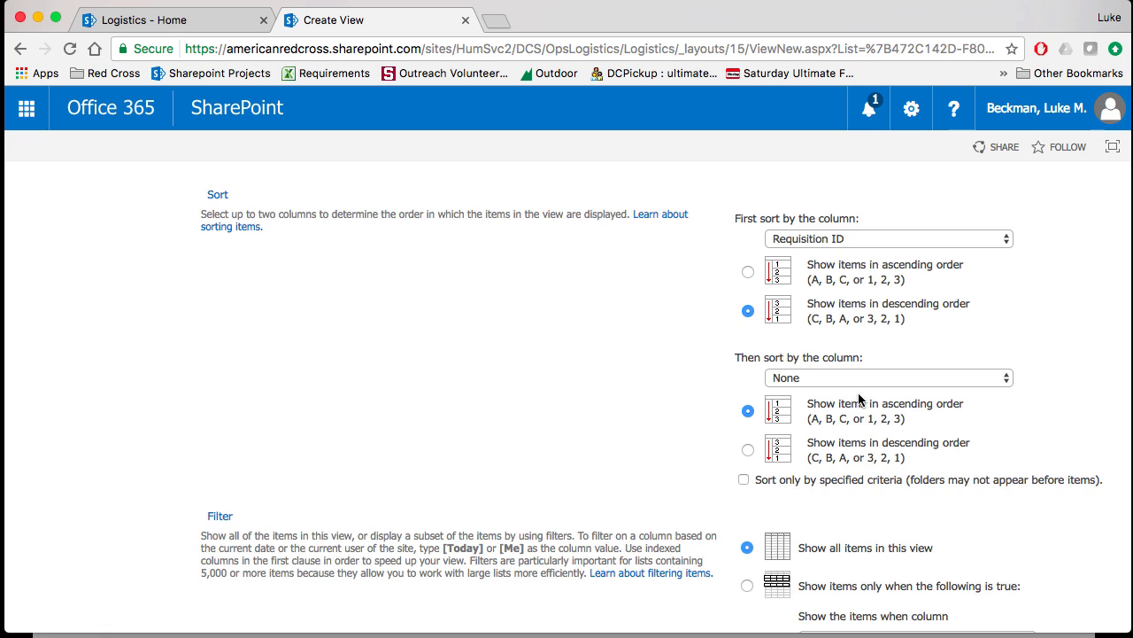
{"action": "scroll", "coordinate": [859, 398], "scroll_direction": "down", "scroll_amount": 2}
{"action": "scroll", "coordinate": [859, 401], "scroll_direction": "down", "scroll_amount": 4}
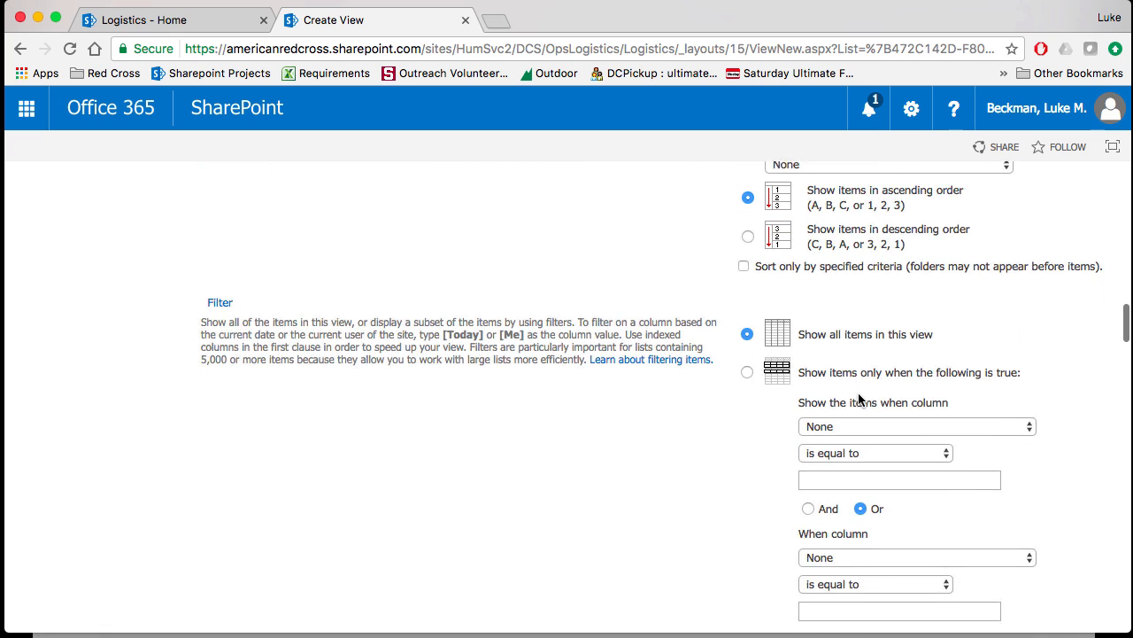
{"action": "left_click", "coordinate": [935, 420]}
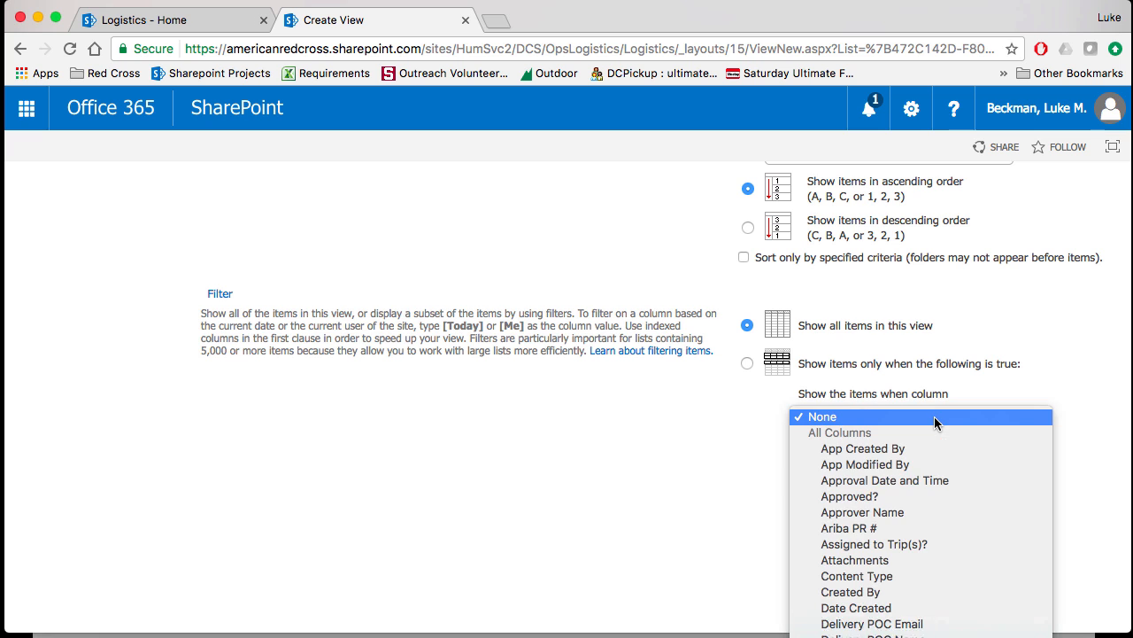
{"action": "scroll", "coordinate": [912, 531], "scroll_direction": "down", "scroll_amount": 8}
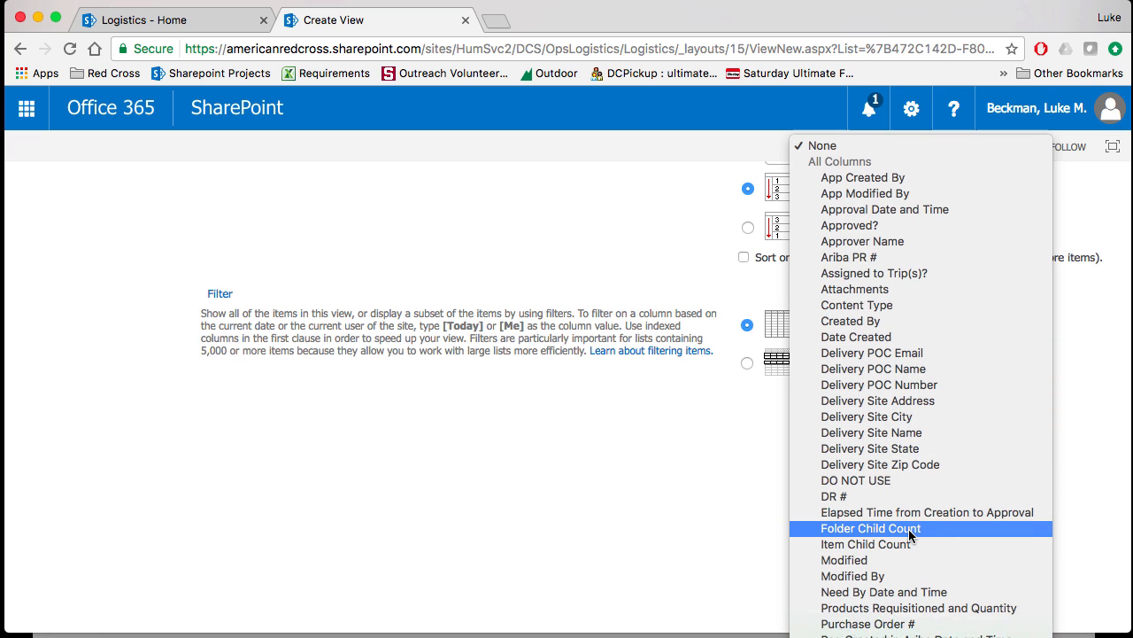
{"action": "scroll", "coordinate": [910, 532], "scroll_direction": "down", "scroll_amount": 4}
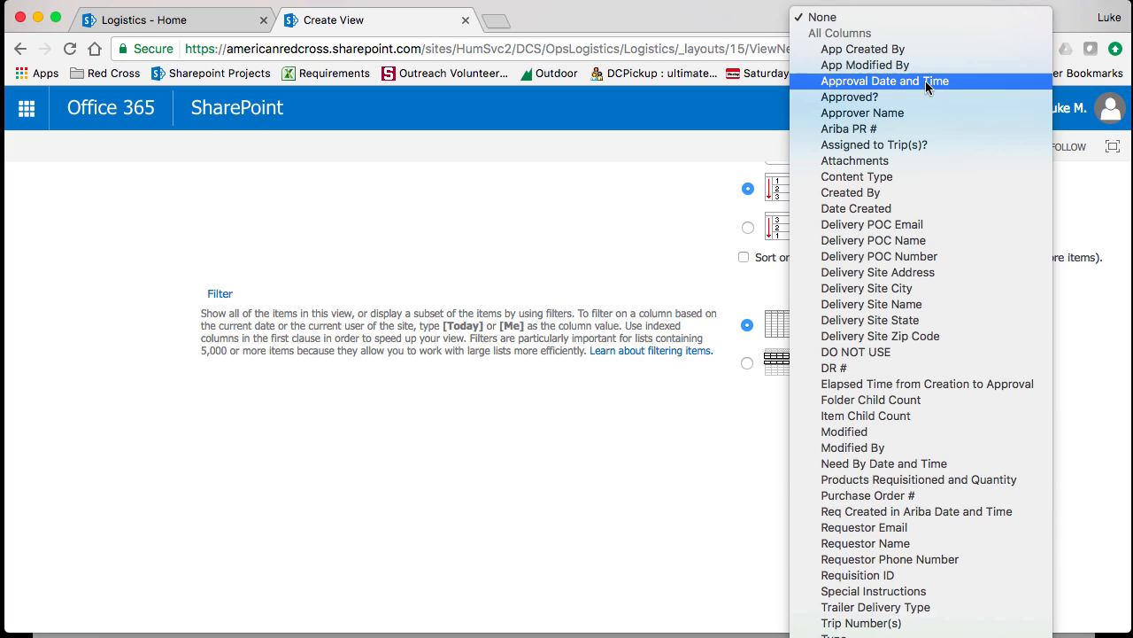
{"action": "left_click", "coordinate": [903, 97]}
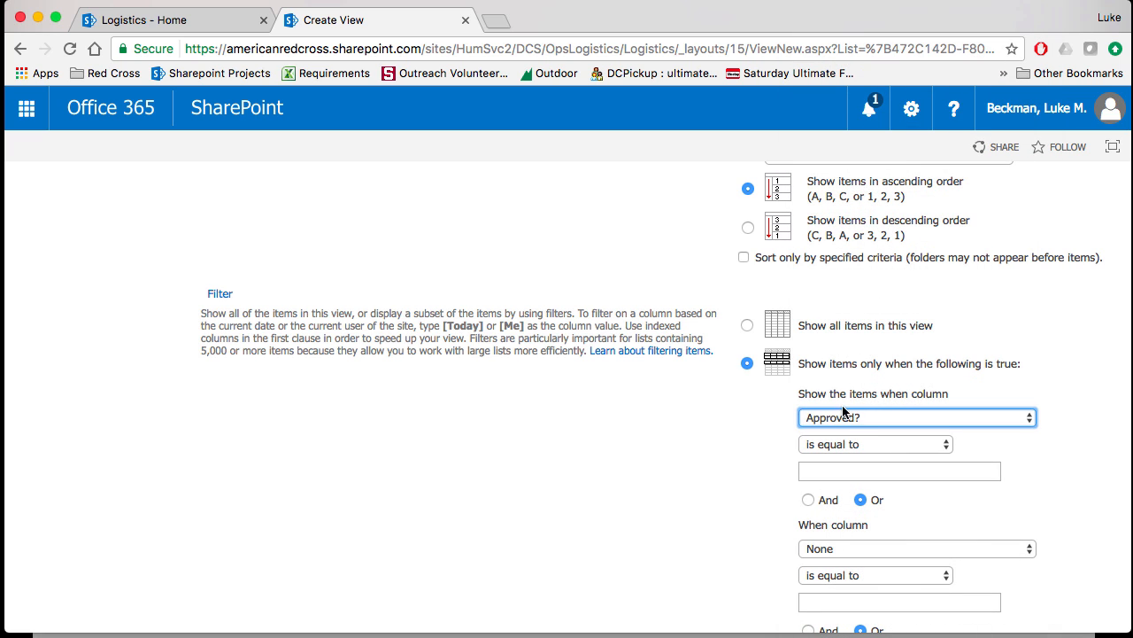
{"action": "left_click", "coordinate": [864, 479]}
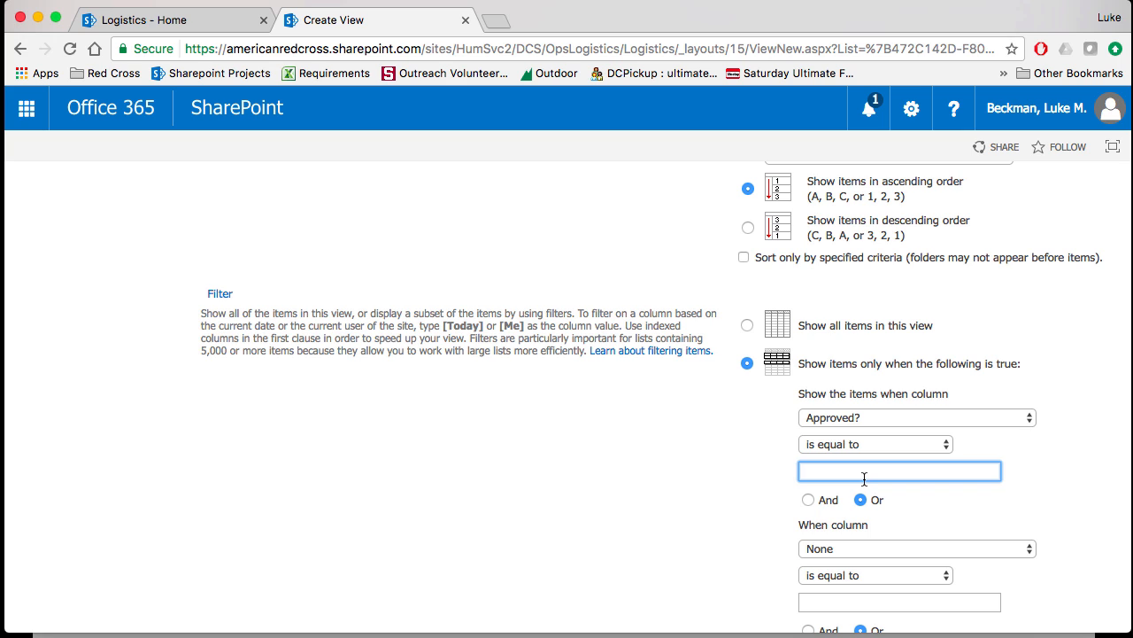
{"action": "left_click", "coordinate": [746, 478]}
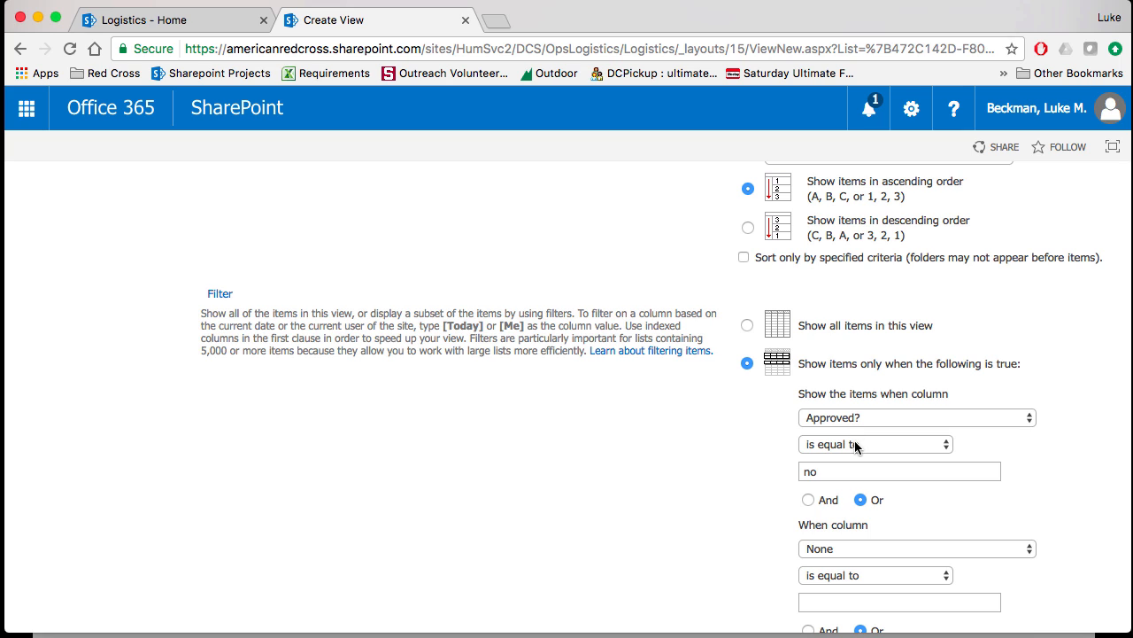
- Change the value of the Approved? filter condition to "yes"
{"action": "left_click", "coordinate": [840, 472]}
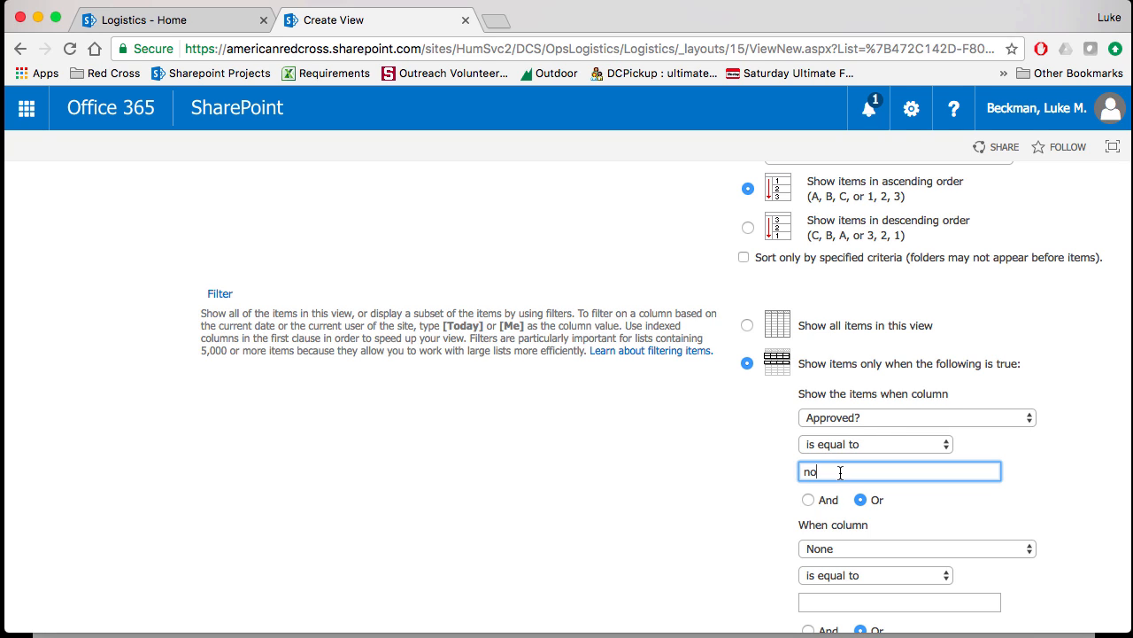
{"action": "key", "text": "BackSpace"}
{"action": "key", "text": "BackSpace"}
{"action": "left_click", "coordinate": [765, 489]}
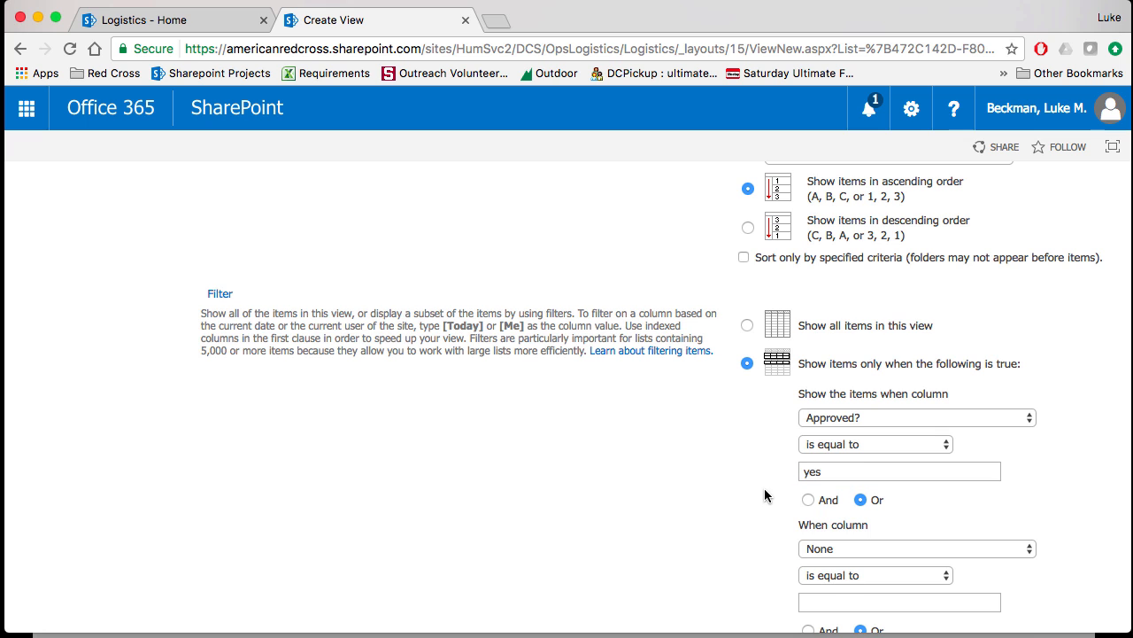
- Examine the new view's additional filter conditions, grouping, totals, item limit and mobile settings, and cancel creating the view
{"action": "scroll", "coordinate": [765, 491], "scroll_direction": "down", "scroll_amount": 3}
{"action": "scroll", "coordinate": [766, 488], "scroll_direction": "down", "scroll_amount": 1}
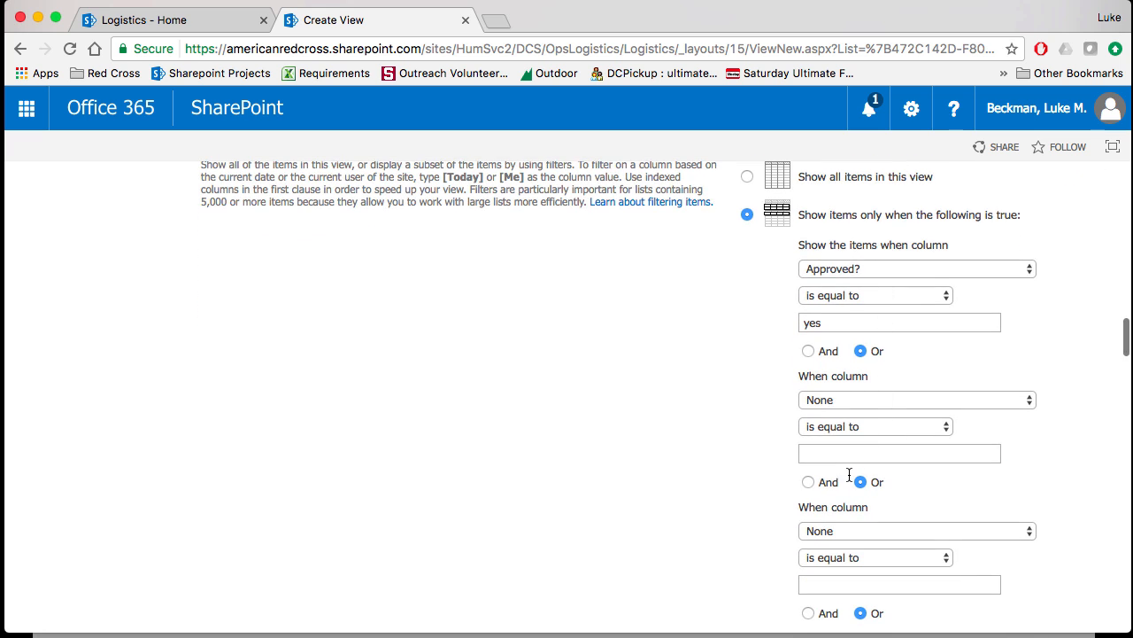
{"action": "scroll", "coordinate": [740, 495], "scroll_direction": "down", "scroll_amount": 10}
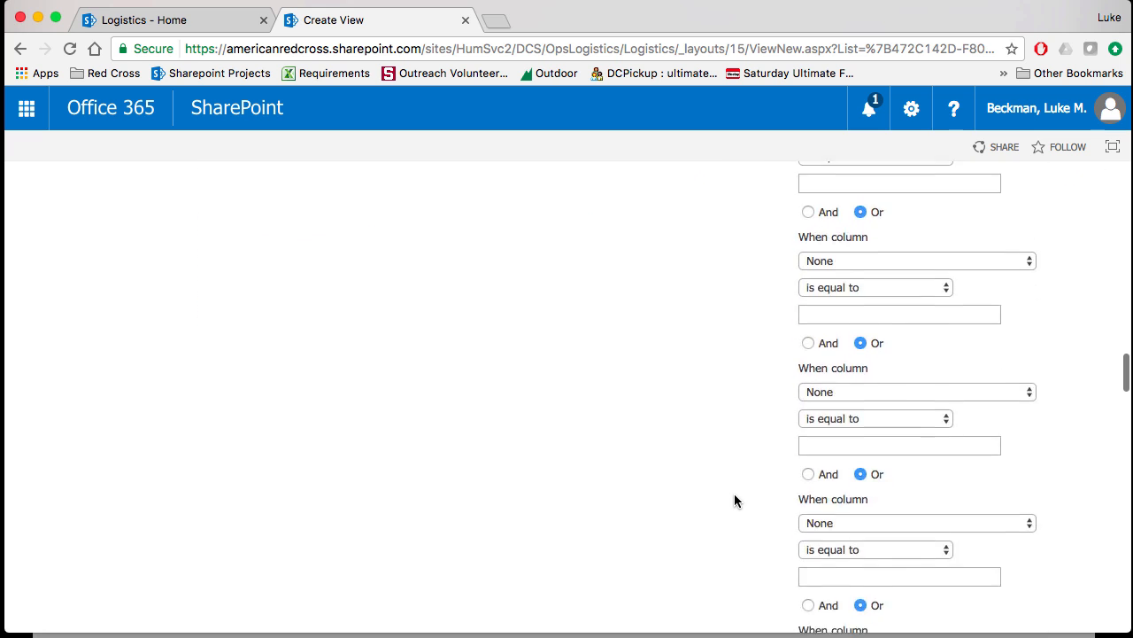
{"action": "scroll", "coordinate": [734, 493], "scroll_direction": "down", "scroll_amount": 10}
{"action": "scroll", "coordinate": [734, 493], "scroll_direction": "up", "scroll_amount": 6}
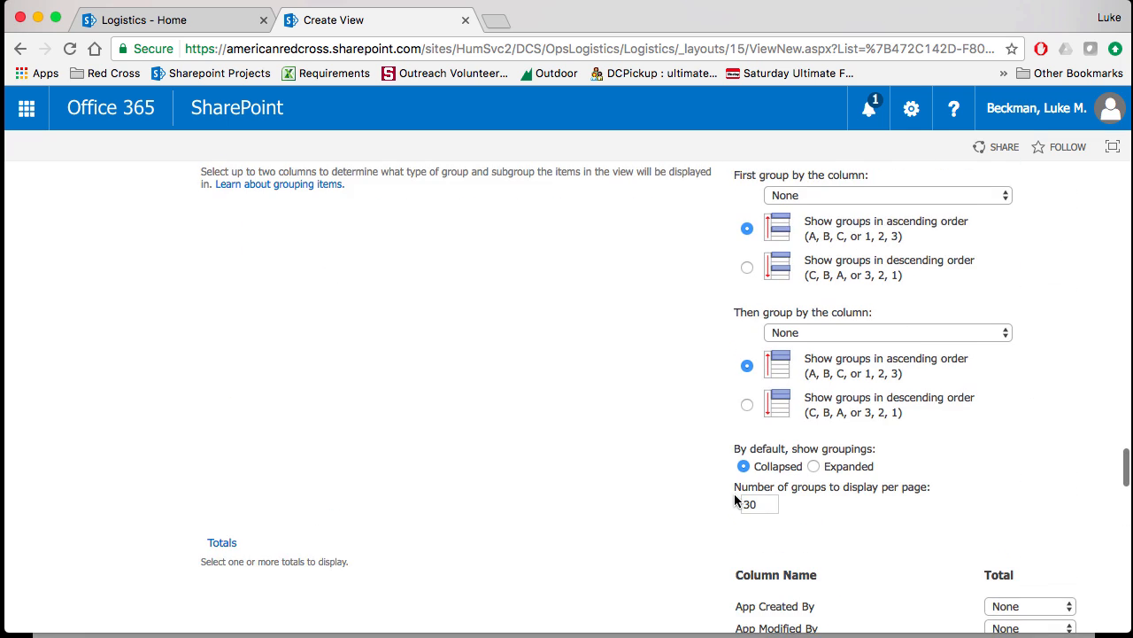
{"action": "scroll", "coordinate": [790, 389], "scroll_direction": "down", "scroll_amount": 15}
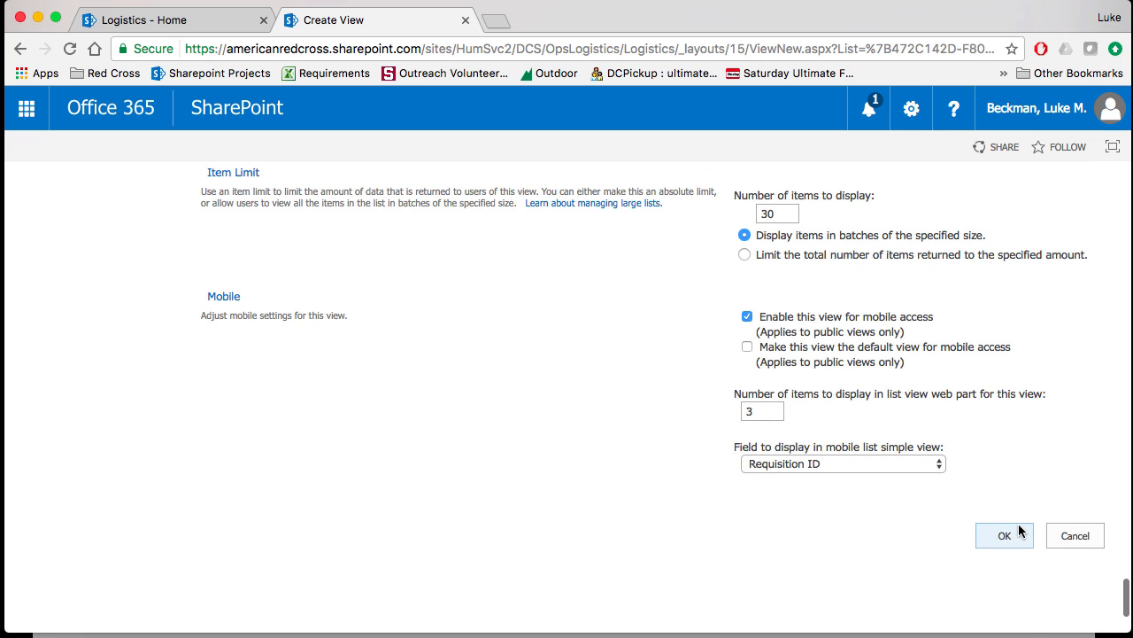
{"action": "scroll", "coordinate": [1010, 352], "scroll_direction": "up", "scroll_amount": 20}
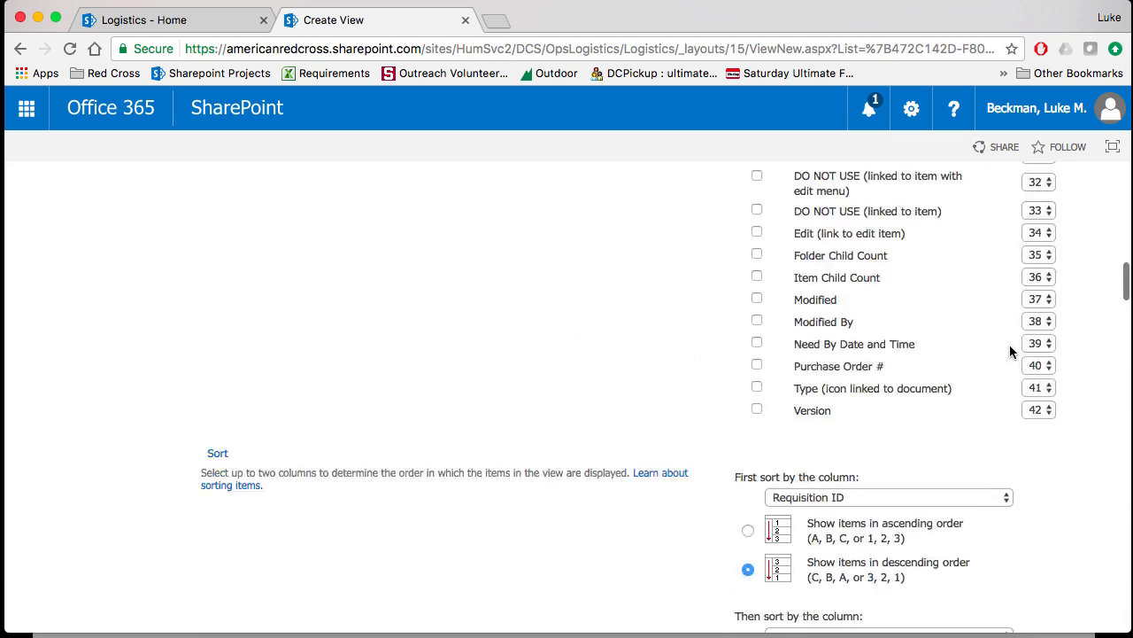
{"action": "scroll", "coordinate": [1010, 352], "scroll_direction": "up", "scroll_amount": 20}
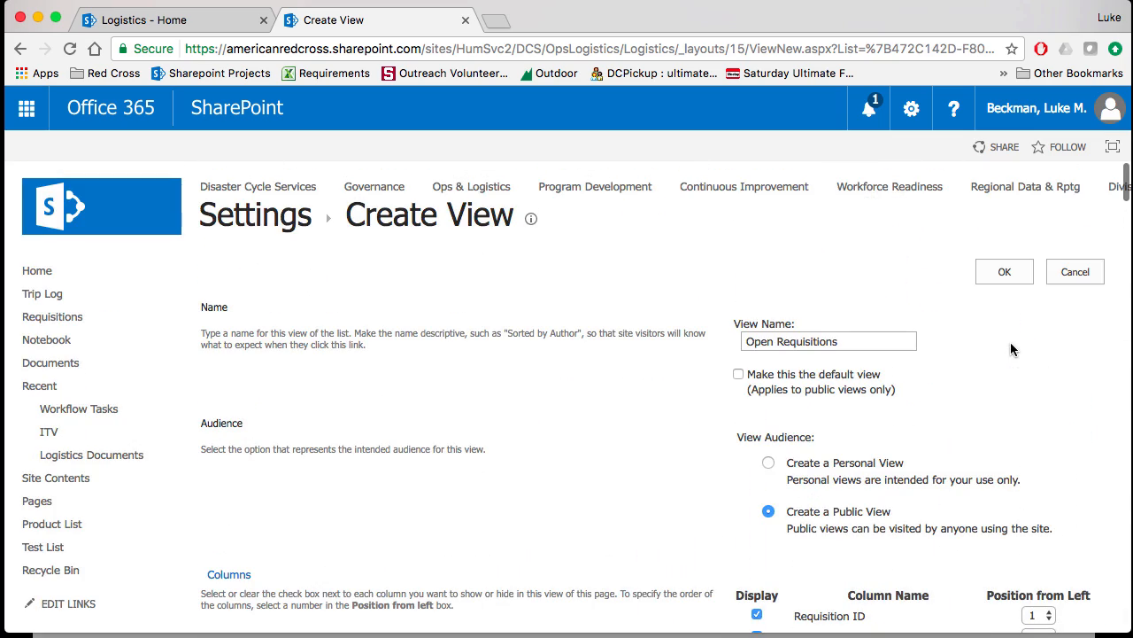
{"action": "left_click", "coordinate": [1078, 269]}
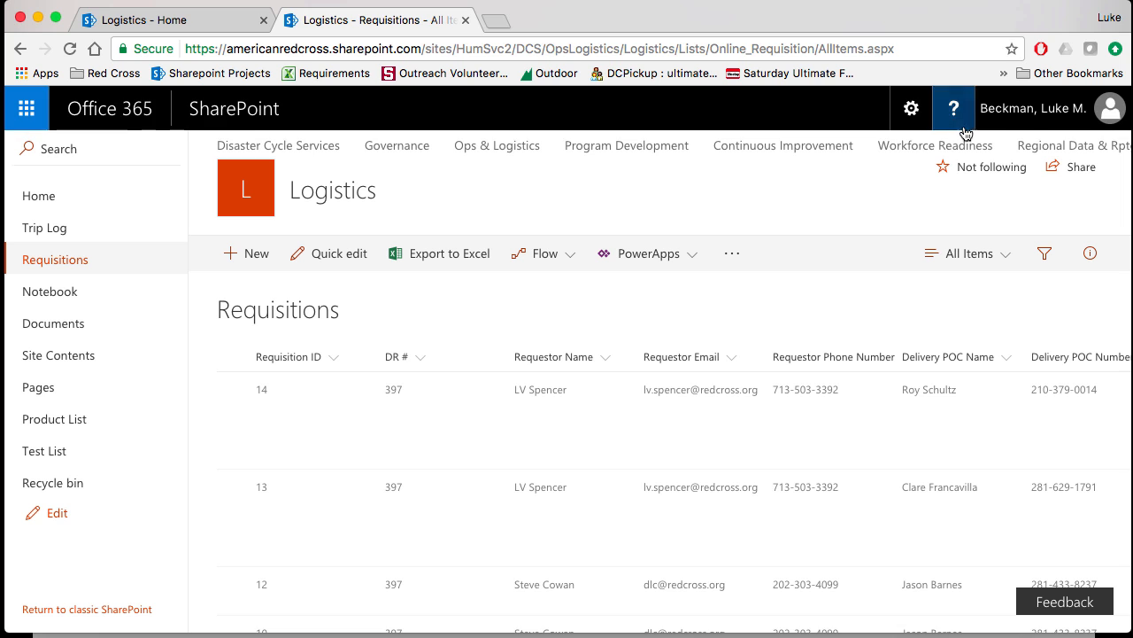
- Reopen the Requisitions list settings and check the list's columns and configured views
{"action": "left_click", "coordinate": [915, 115]}
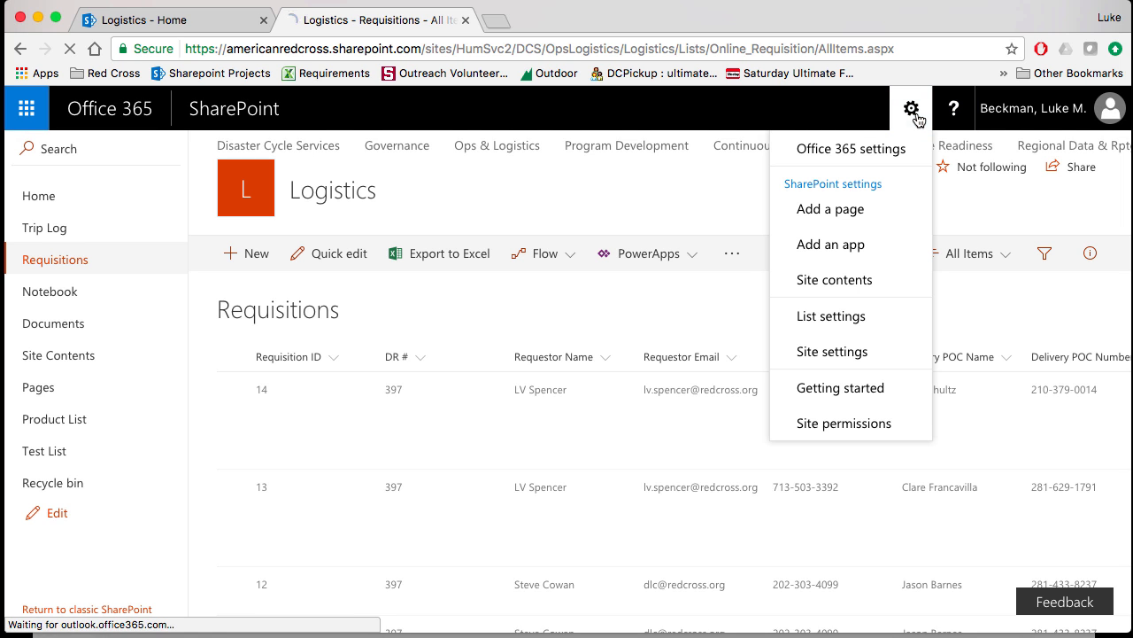
{"action": "left_click", "coordinate": [836, 317]}
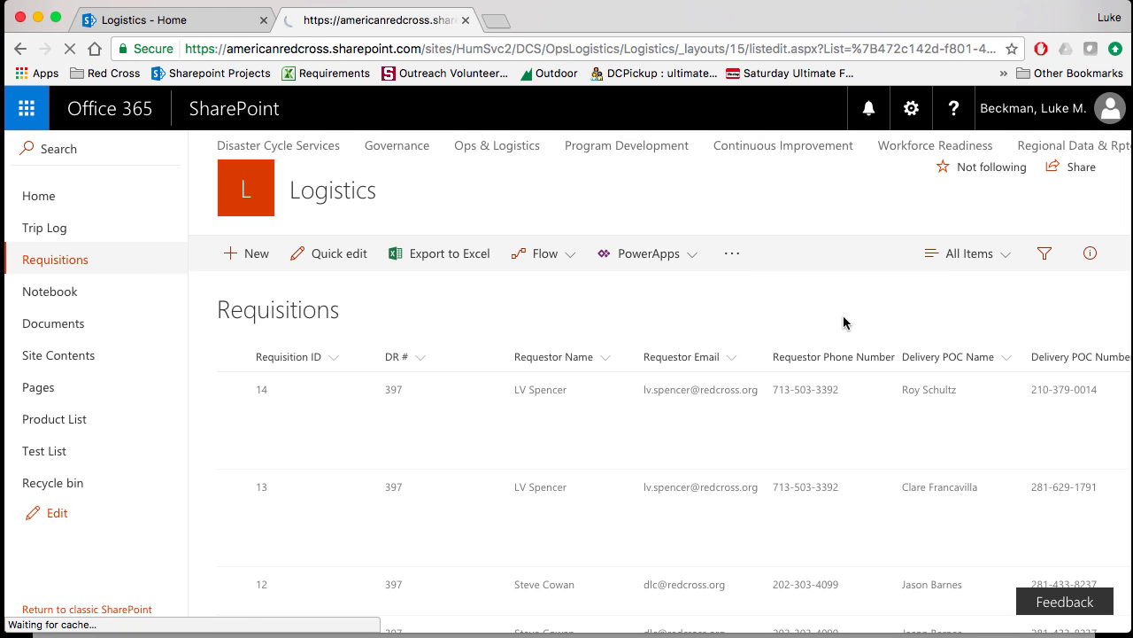
{"action": "scroll", "coordinate": [514, 485], "scroll_direction": "down", "scroll_amount": 5}
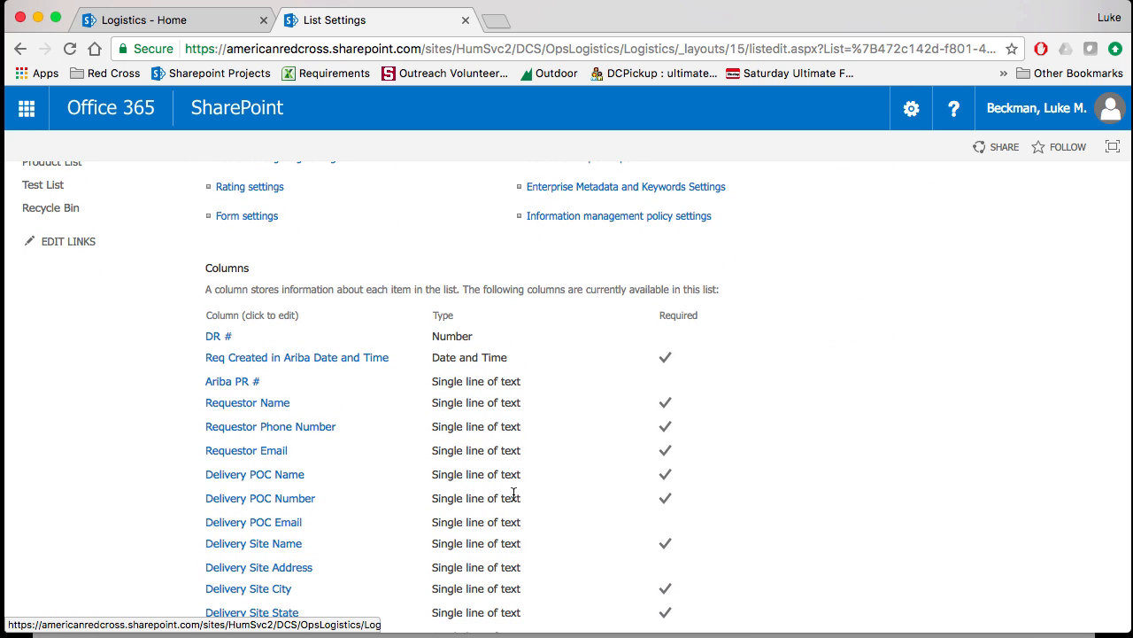
{"action": "scroll", "coordinate": [513, 494], "scroll_direction": "down", "scroll_amount": 15}
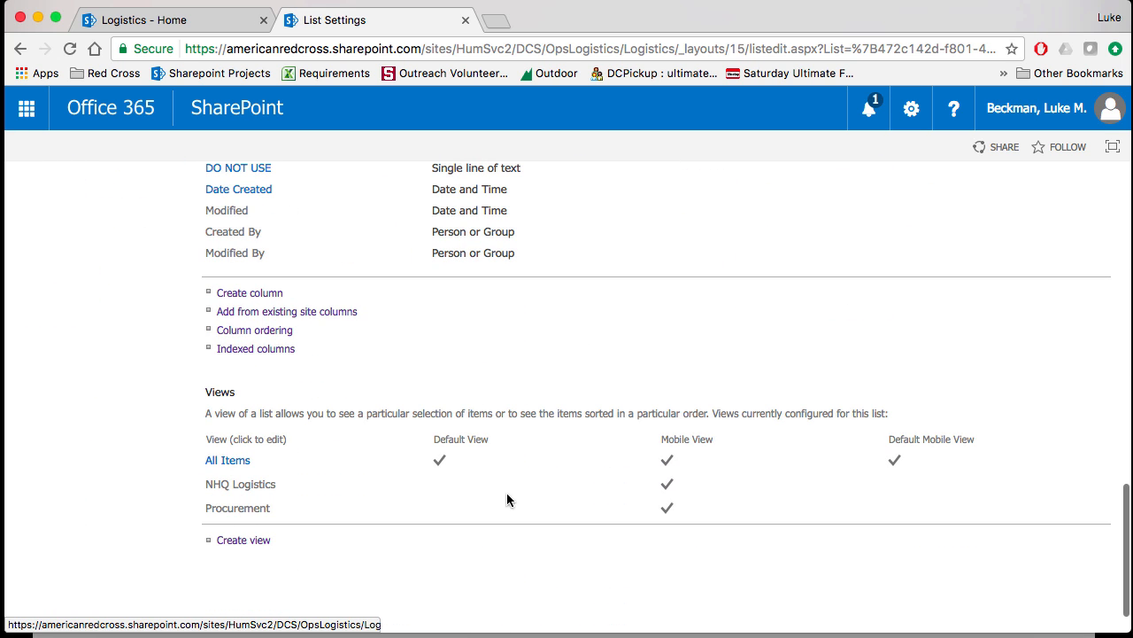
- Try moving the Ariba PR # column to position 3 in the NHQ Logistics view, and cancel the edit
{"action": "left_click", "coordinate": [257, 488]}
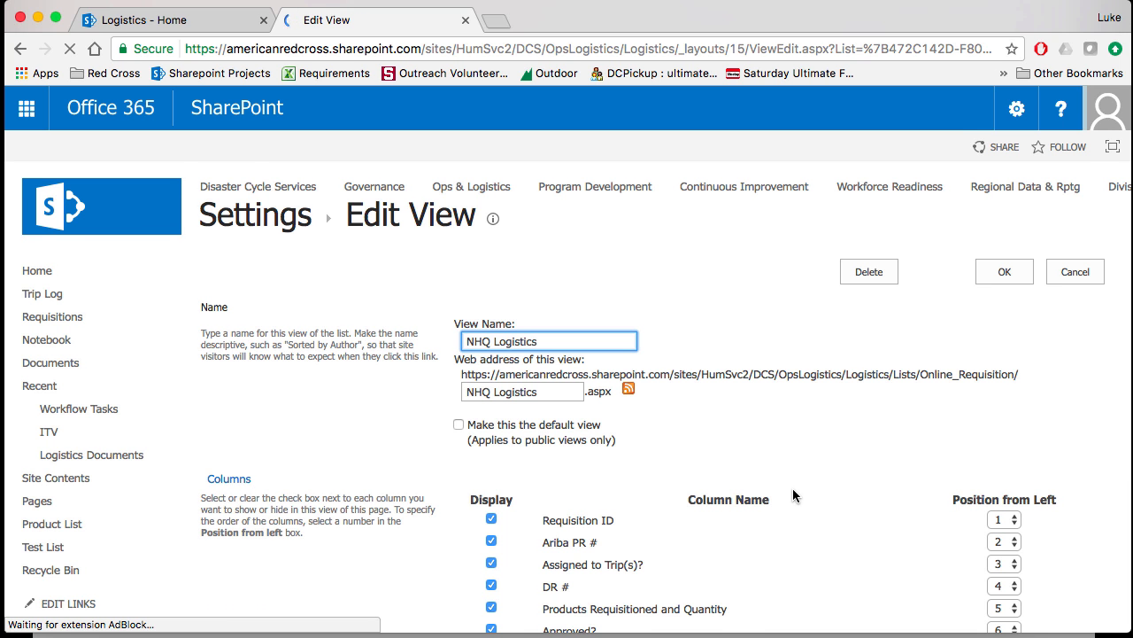
{"action": "scroll", "coordinate": [792, 488], "scroll_direction": "down", "scroll_amount": 2}
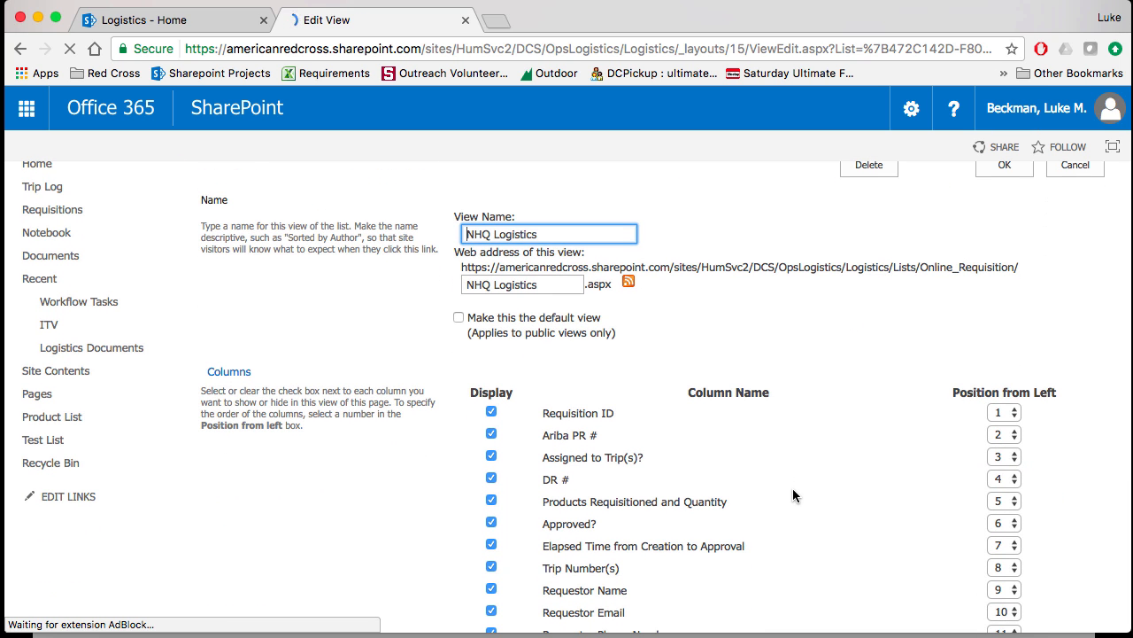
{"action": "left_click", "coordinate": [1012, 437]}
{"action": "left_click", "coordinate": [807, 442]}
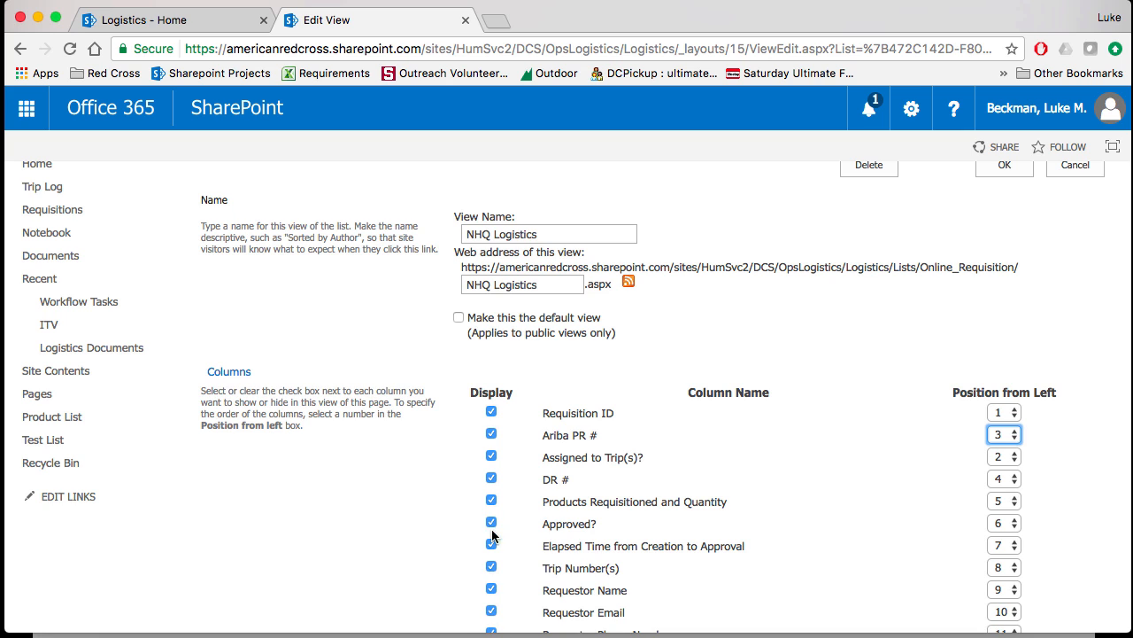
{"action": "left_click", "coordinate": [1089, 173]}
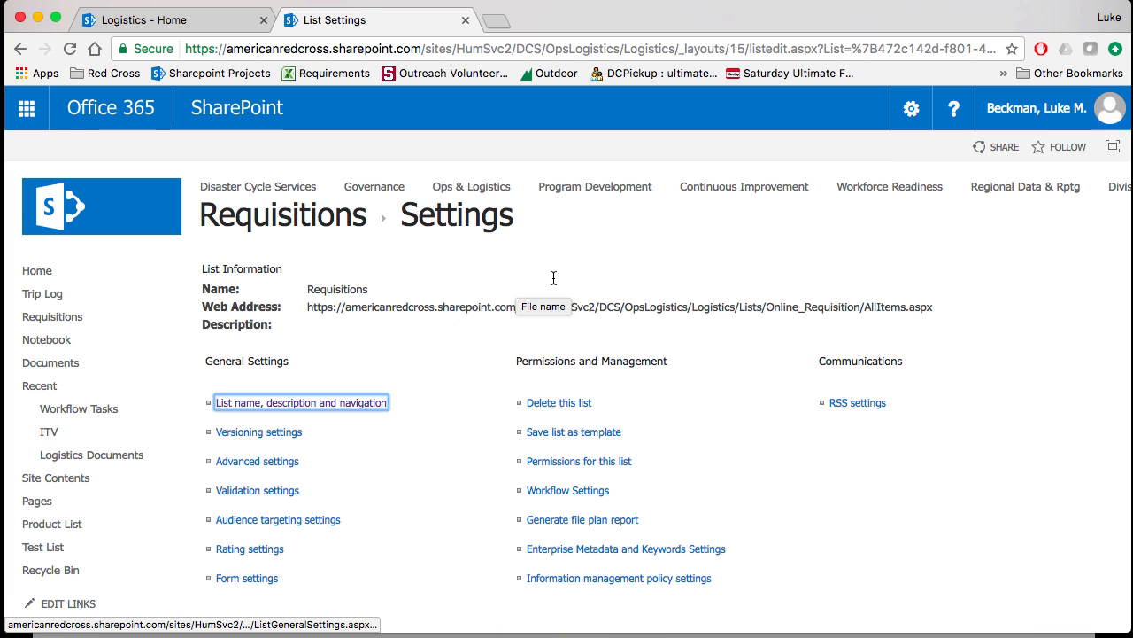
- Open the Trip Log list and check which views are available for it
{"action": "left_click", "coordinate": [62, 299]}
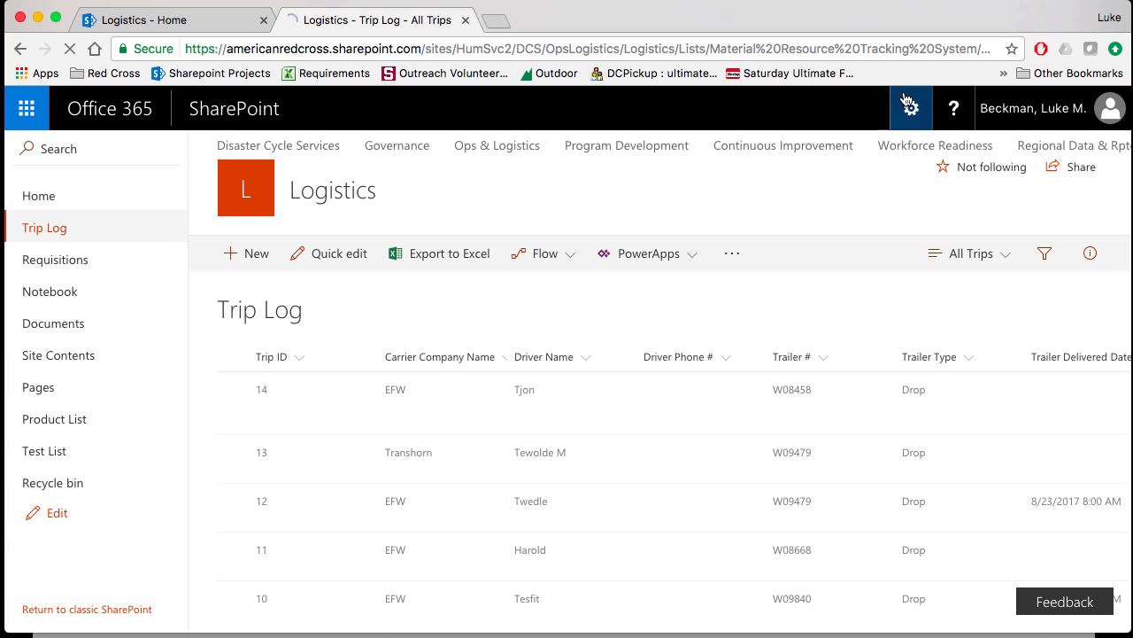
{"action": "left_click", "coordinate": [913, 107]}
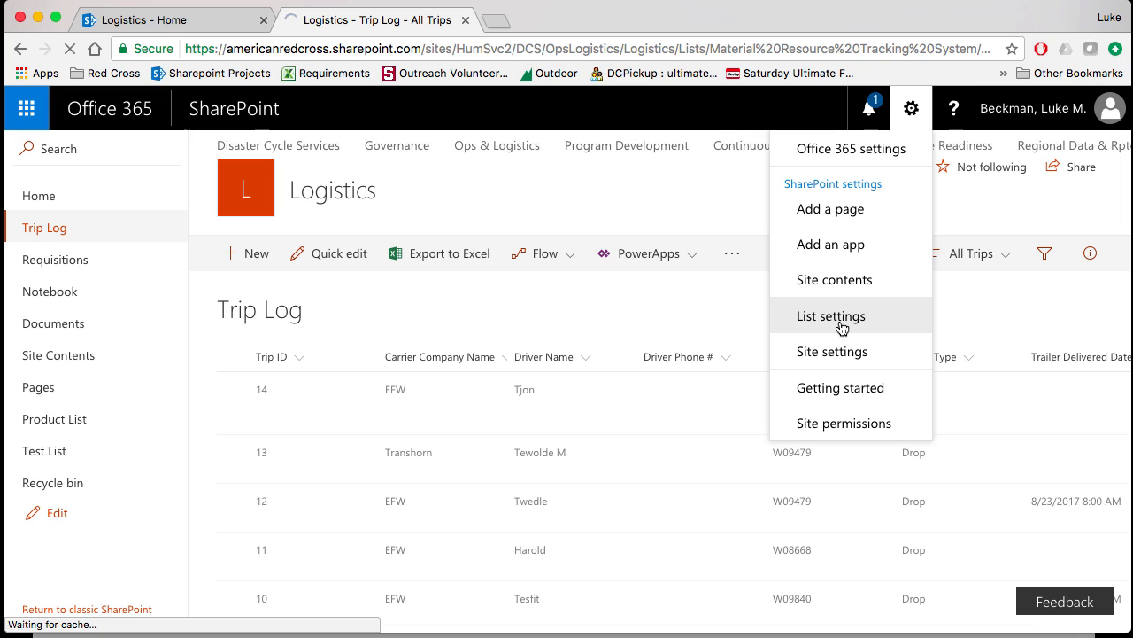
{"action": "left_click", "coordinate": [631, 309]}
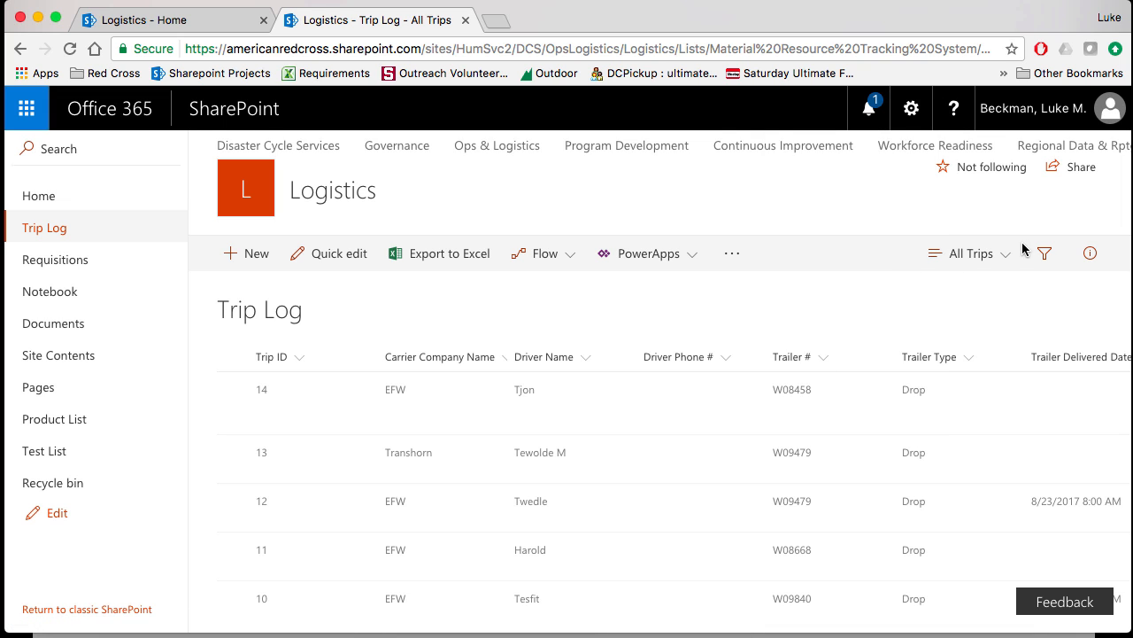
{"action": "left_click", "coordinate": [998, 258]}
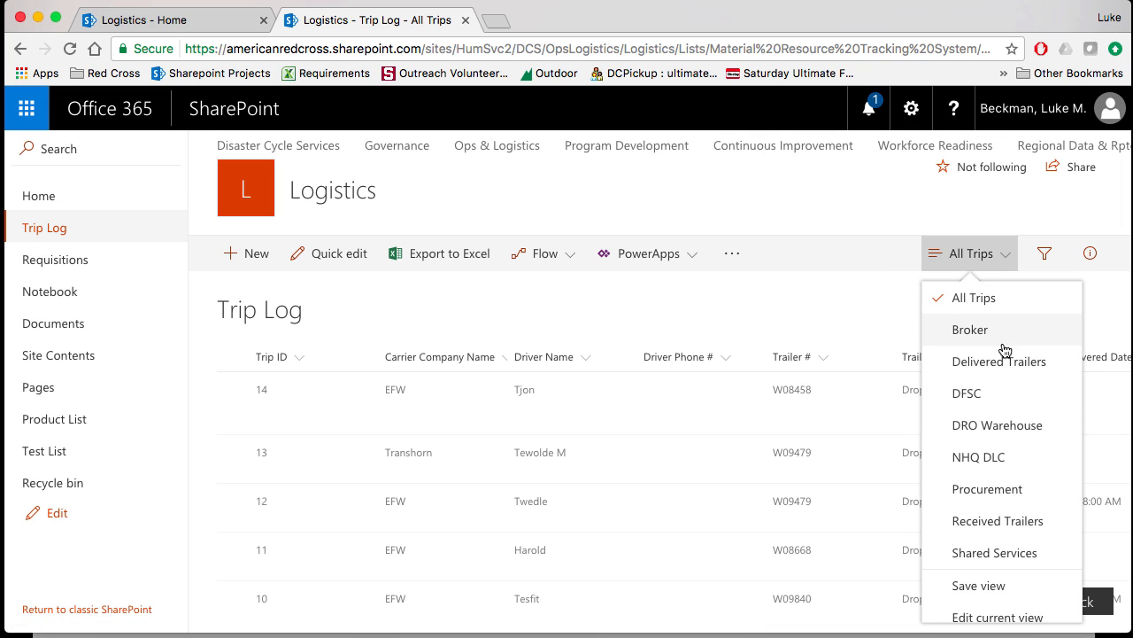
{"action": "left_click", "coordinate": [798, 302]}
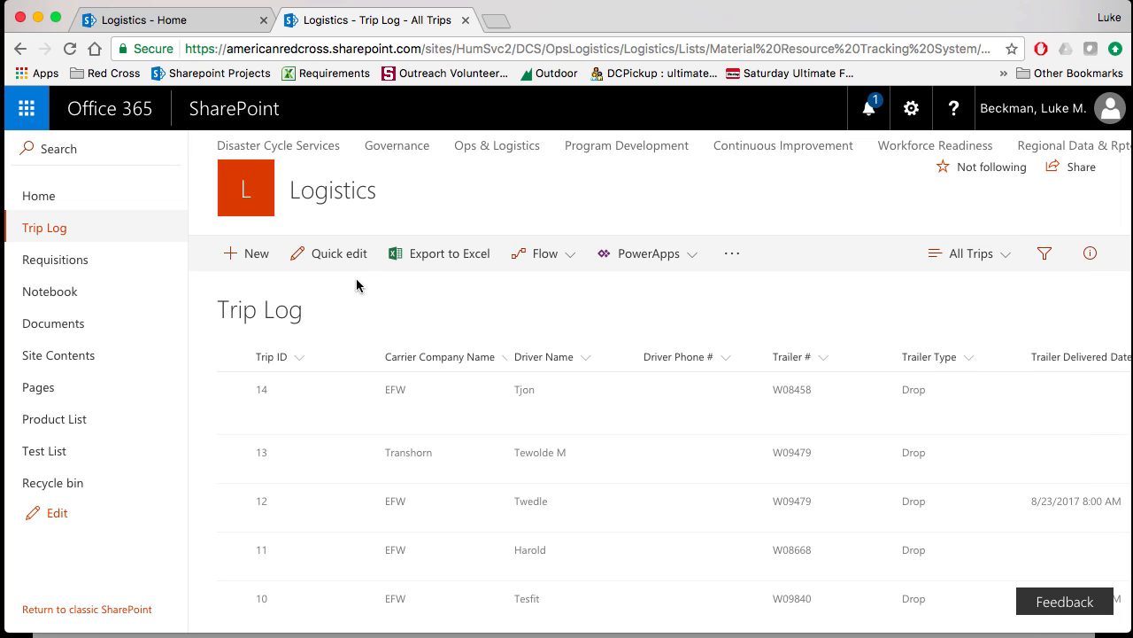
- Try entering a sample driver phone number for the first trip in Quick edit, and exit the grid editing
{"action": "left_click", "coordinate": [336, 245]}
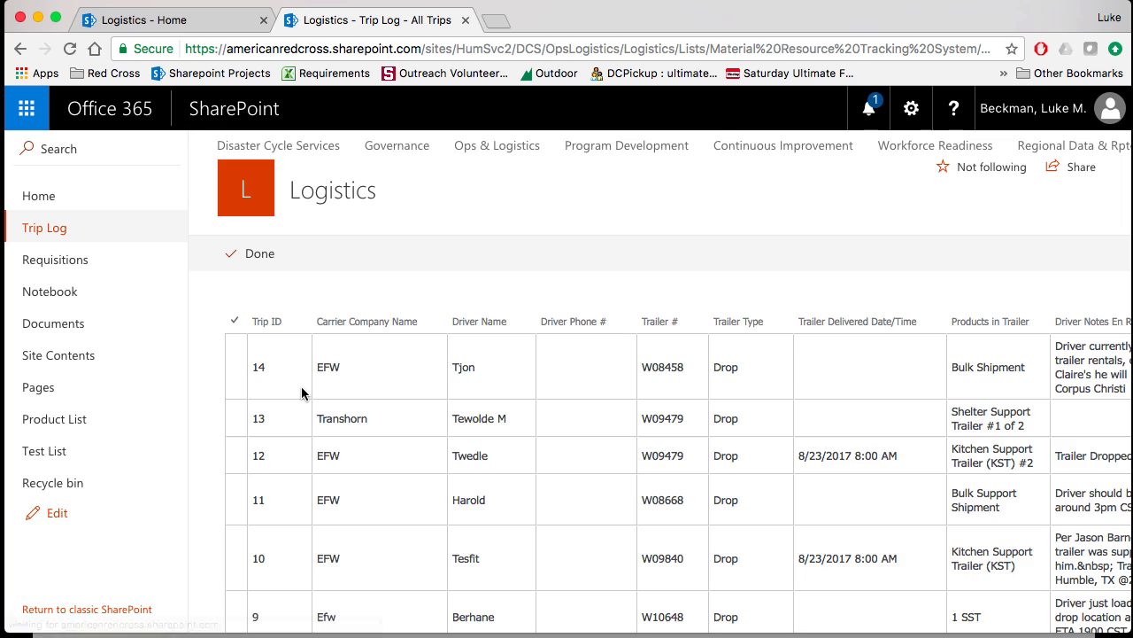
{"action": "left_click", "coordinate": [493, 363]}
{"action": "left_click", "coordinate": [567, 366]}
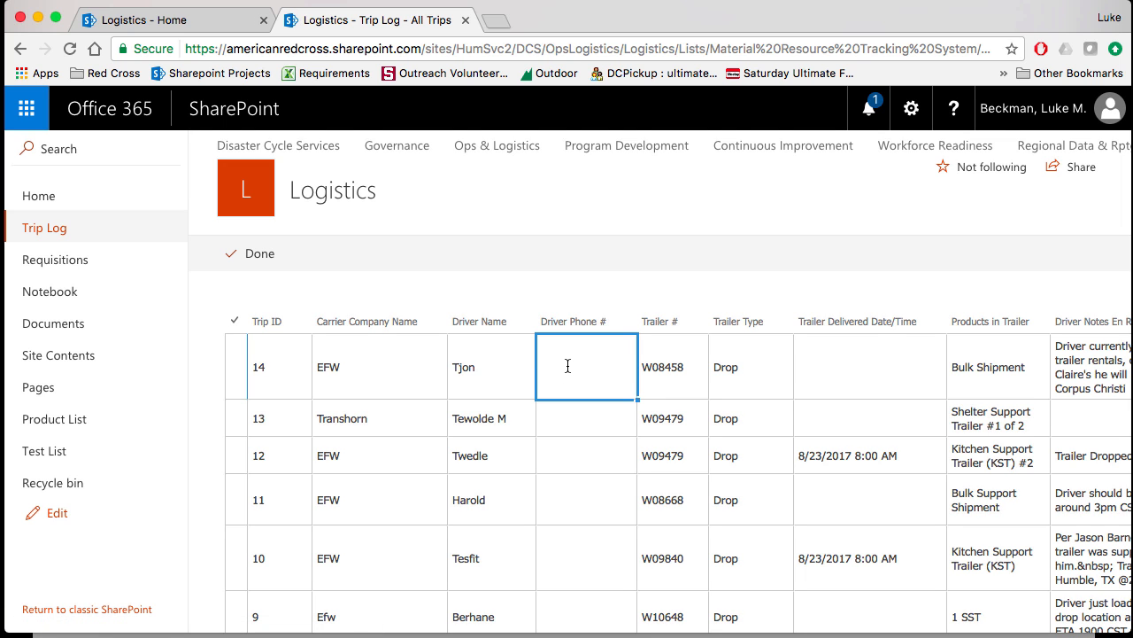
{"action": "type", "text": "123"}
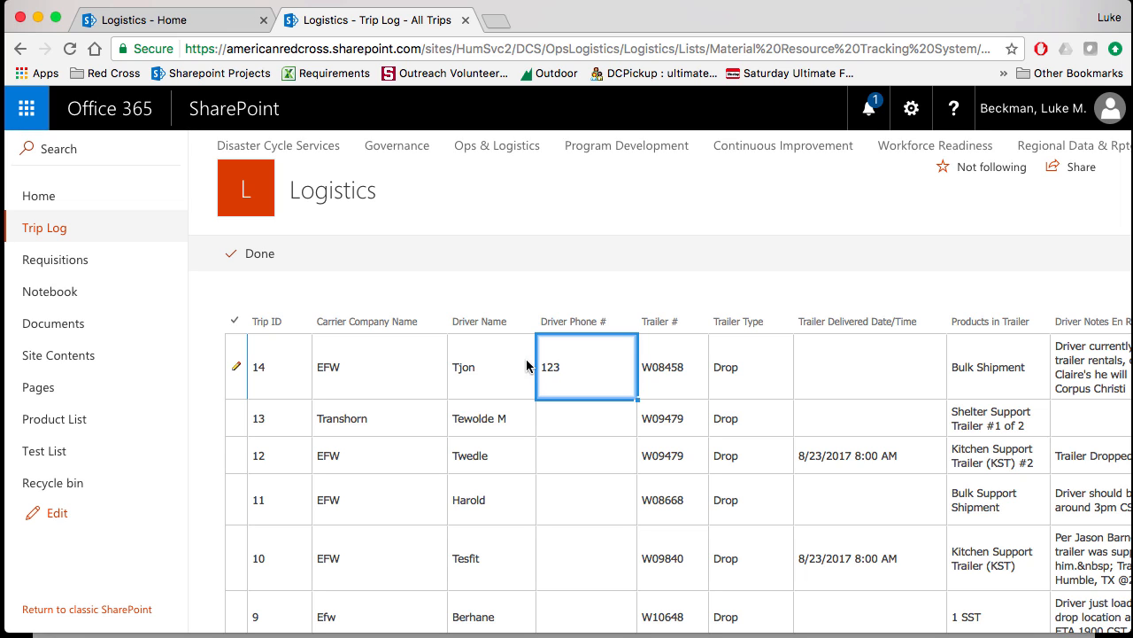
{"action": "left_click", "coordinate": [236, 255]}
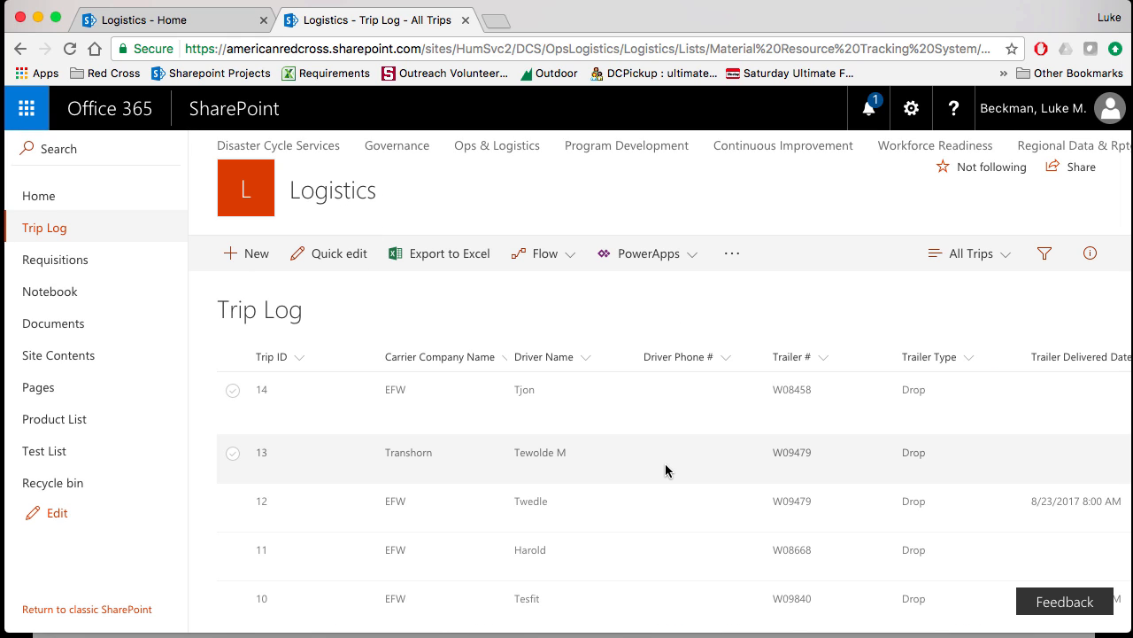
- Review the columns of the All Trips view and switch the Trip Log to the Broker view
{"action": "scroll", "coordinate": [666, 470], "scroll_direction": "right", "scroll_amount": 15}
{"action": "scroll", "coordinate": [665, 471], "scroll_direction": "right", "scroll_amount": 15}
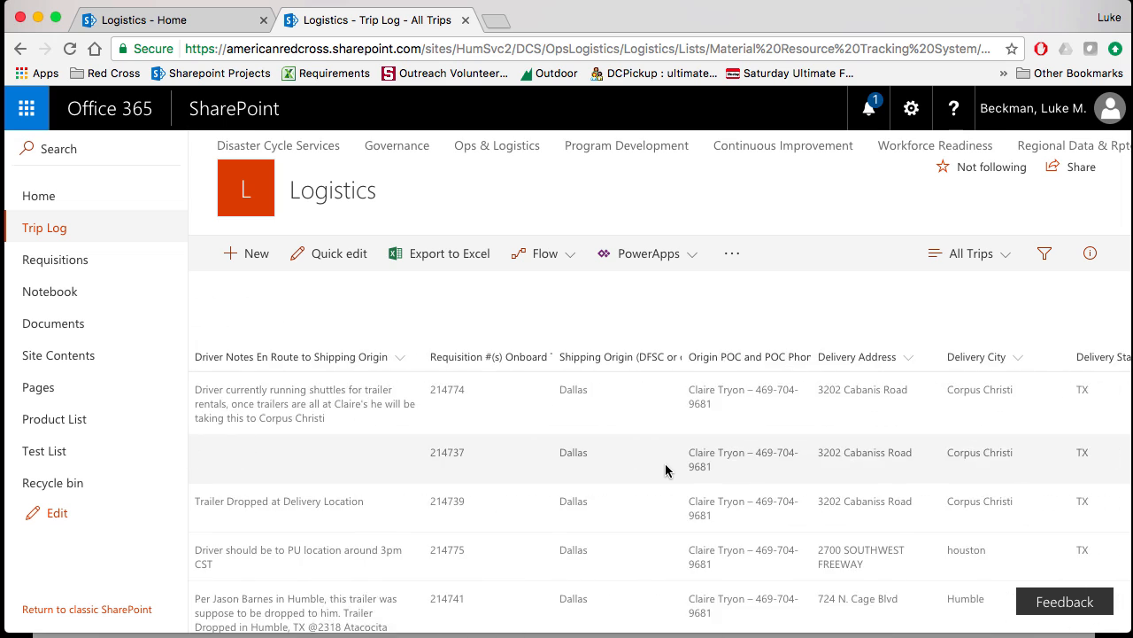
{"action": "scroll", "coordinate": [666, 470], "scroll_direction": "right", "scroll_amount": 2}
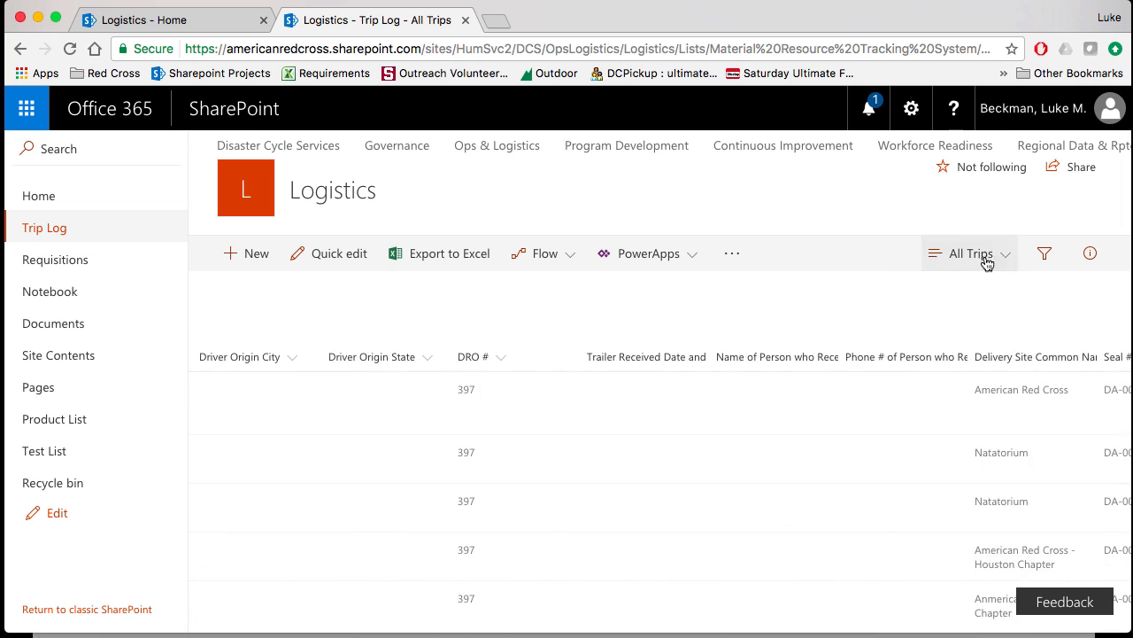
{"action": "left_click", "coordinate": [974, 254]}
{"action": "left_click", "coordinate": [972, 330]}
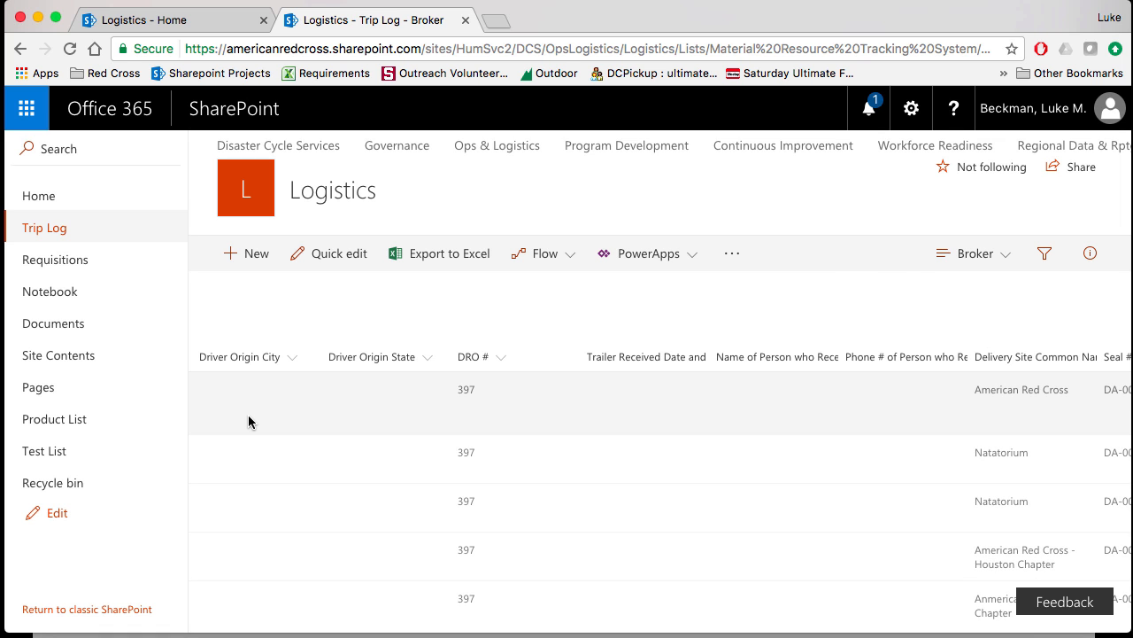
- Review the Broker view's column order, and check the first trip's full details before returning to the list
{"action": "scroll", "coordinate": [249, 421], "scroll_direction": "left", "scroll_amount": 15}
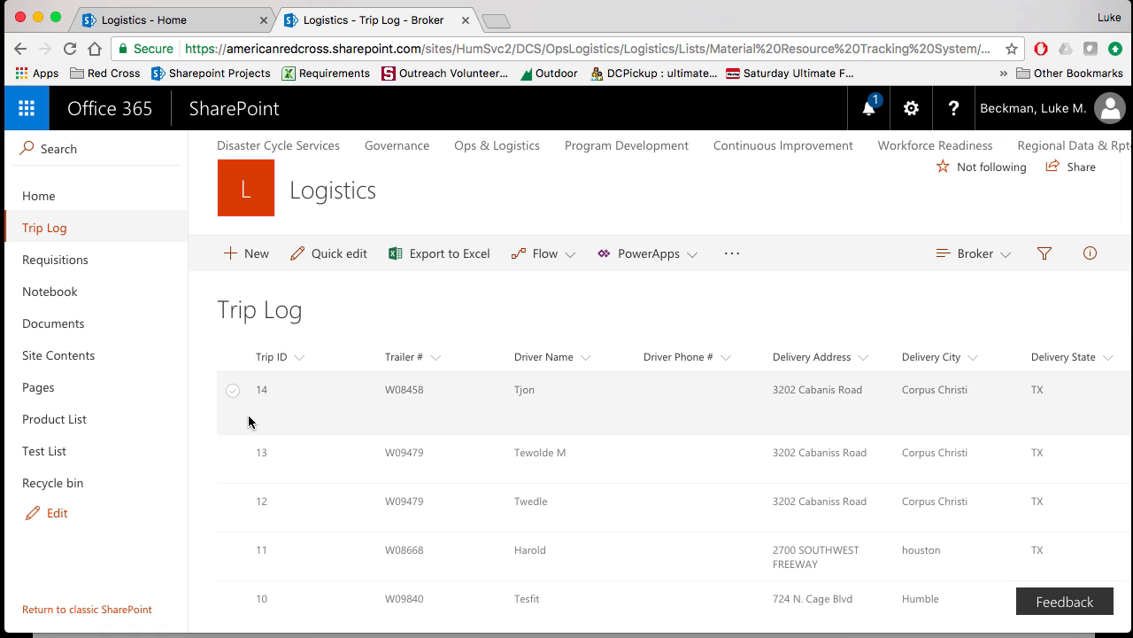
{"action": "scroll", "coordinate": [249, 421], "scroll_direction": "right", "scroll_amount": 5}
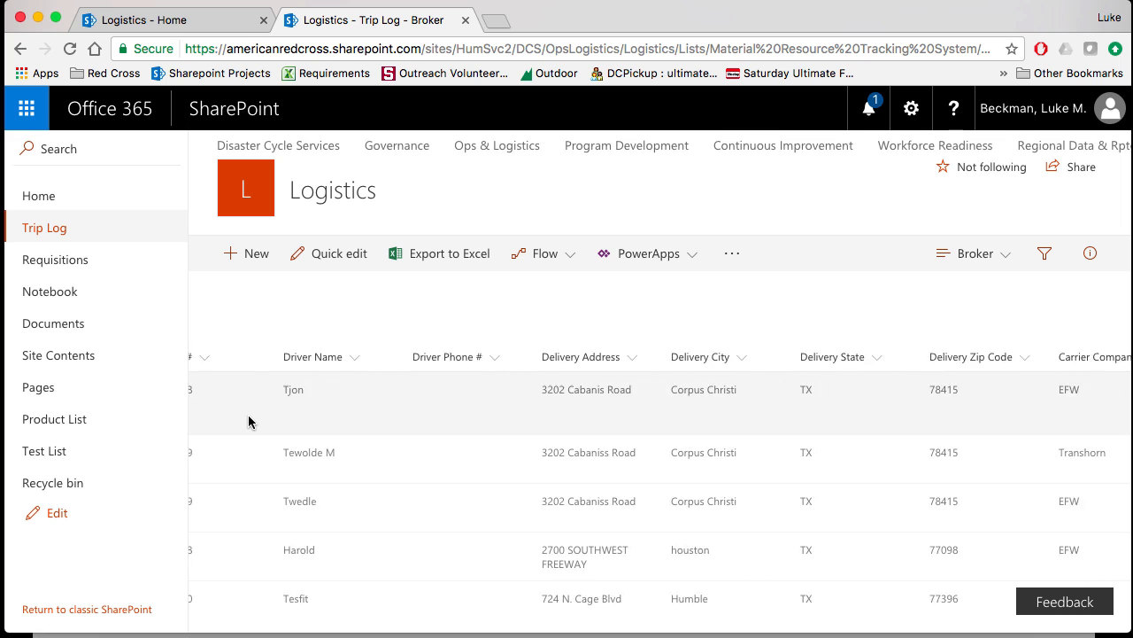
{"action": "scroll", "coordinate": [248, 422], "scroll_direction": "right", "scroll_amount": 8}
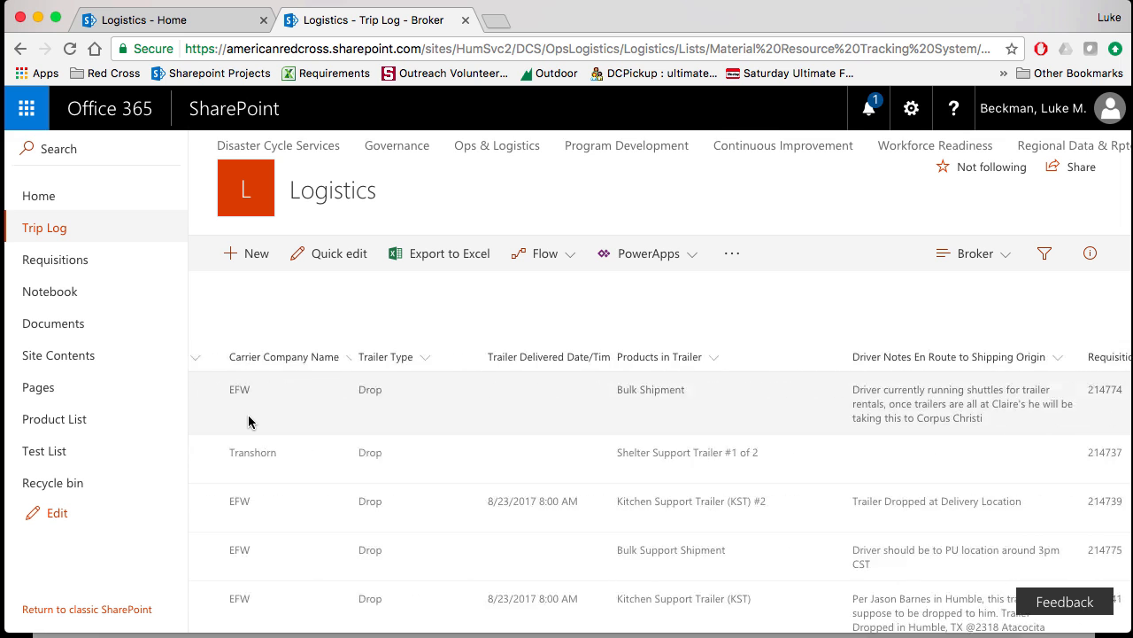
{"action": "scroll", "coordinate": [249, 422], "scroll_direction": "left", "scroll_amount": 1}
{"action": "scroll", "coordinate": [297, 407], "scroll_direction": "left", "scroll_amount": 12}
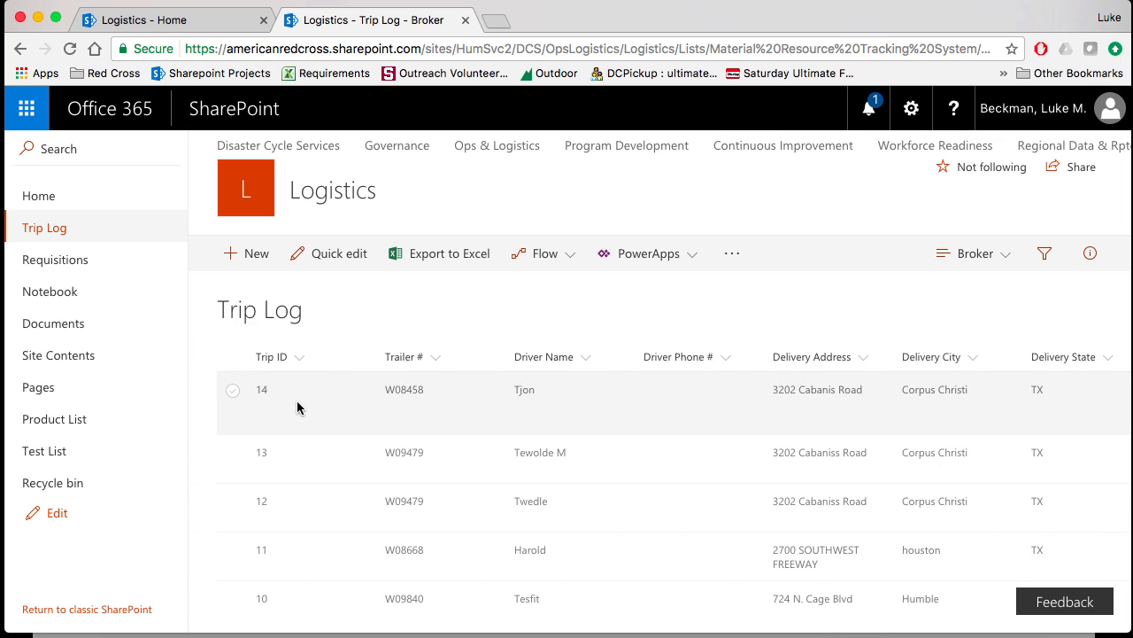
{"action": "left_click", "coordinate": [297, 407]}
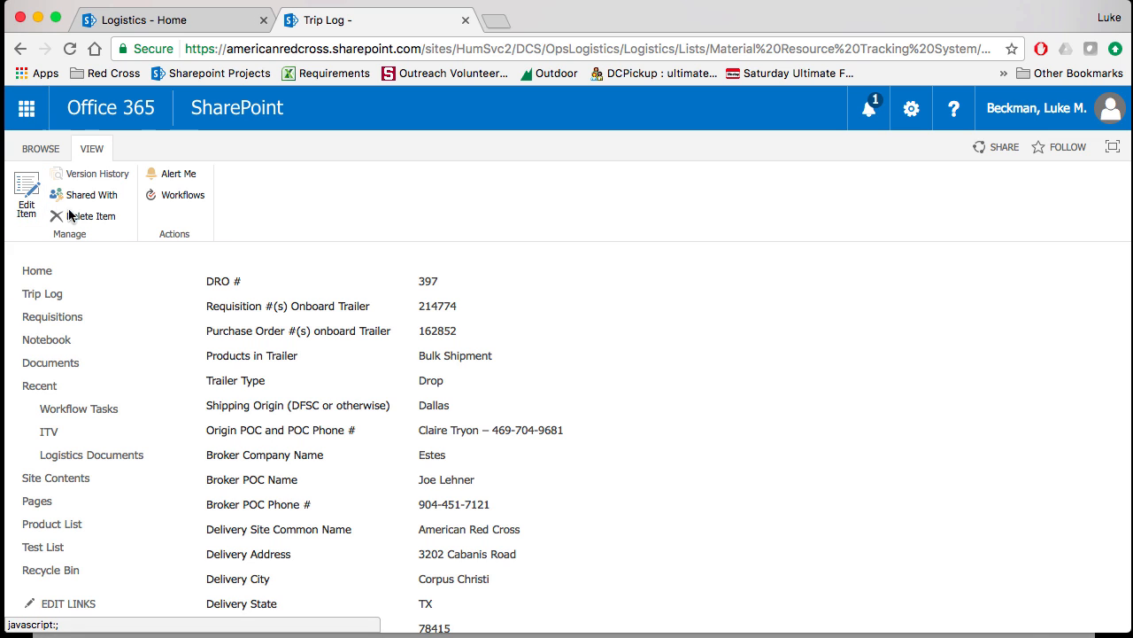
{"action": "left_click", "coordinate": [22, 51]}
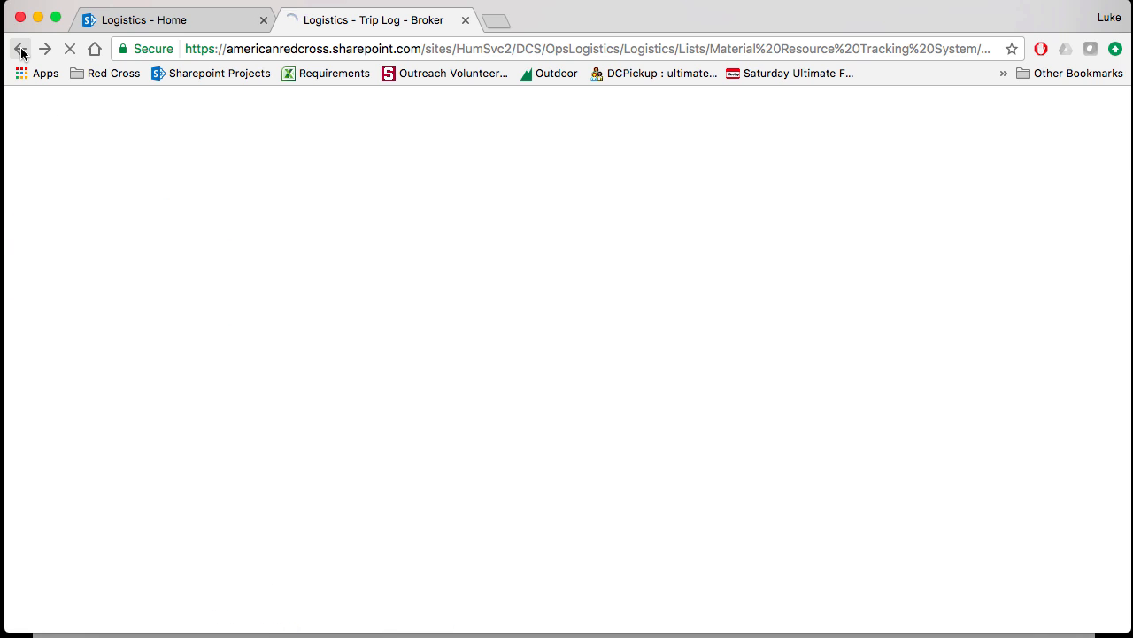